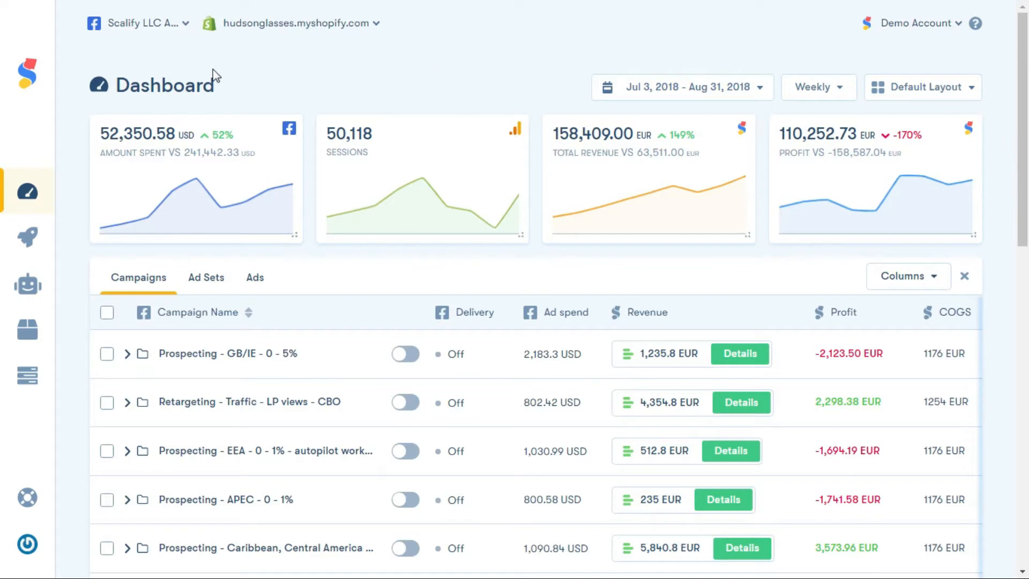
Open the Launchpad and start creating a Prospecting ad
{"action": "mouse_move", "coordinate": [38, 244]}
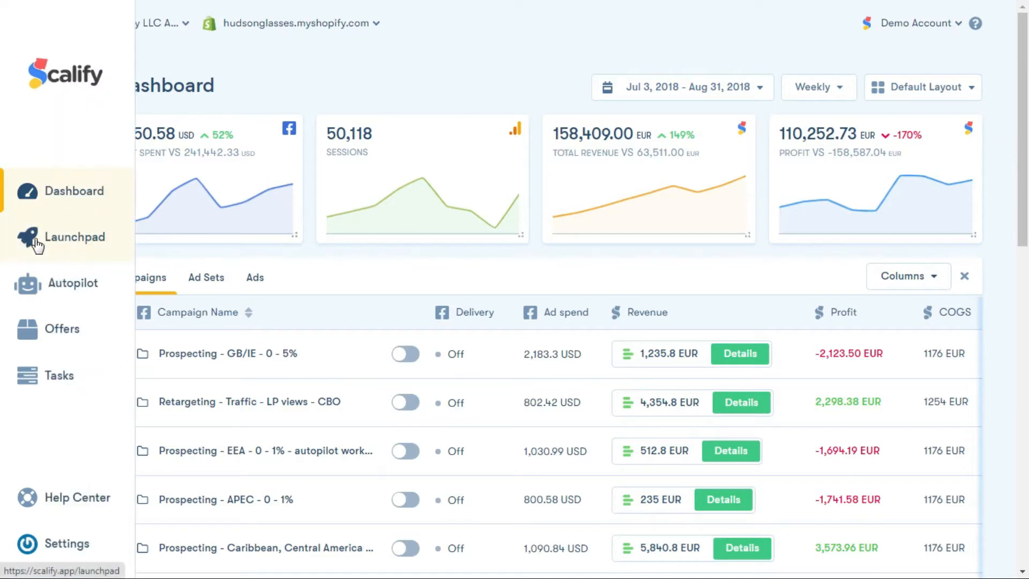
{"action": "left_click", "coordinate": [73, 234]}
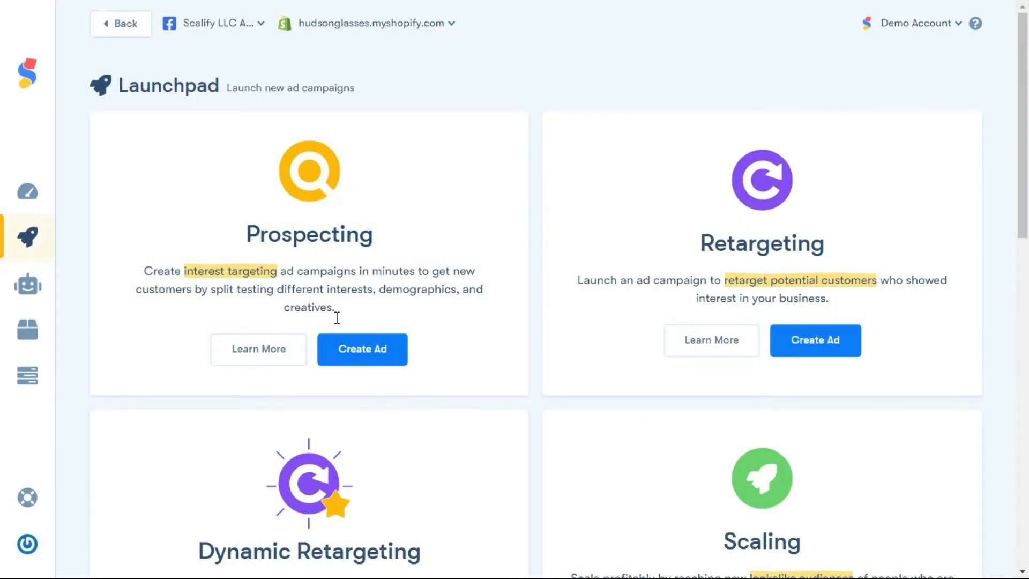
{"action": "left_click", "coordinate": [351, 356]}
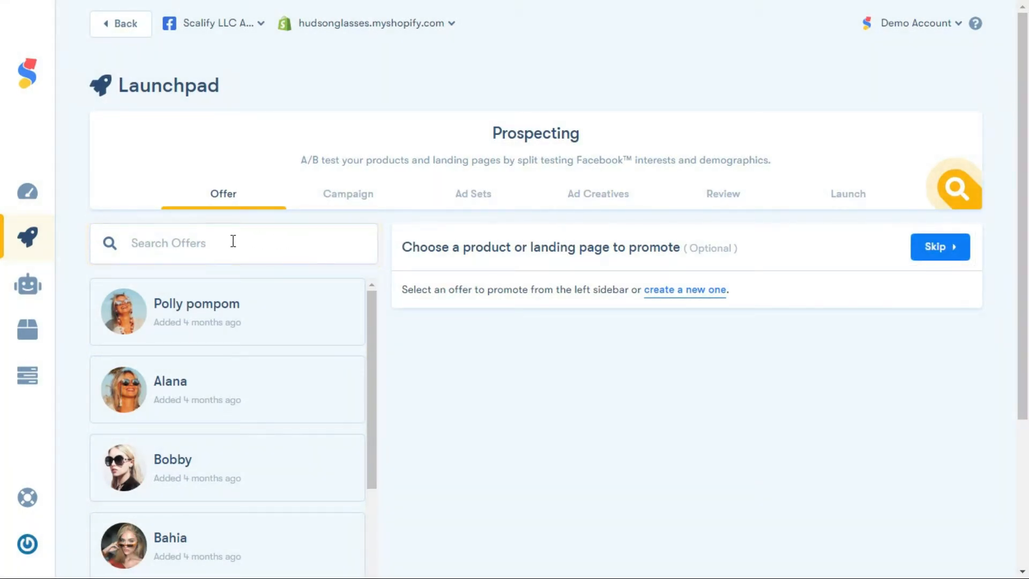
Choose the Bobby offer as the product to promote and continue to the campaign stage
{"action": "left_click", "coordinate": [199, 247]}
{"action": "mouse_move", "coordinate": [369, 309]}
{"action": "left_mouse_down"}
{"action": "mouse_move", "coordinate": [368, 436]}
{"action": "mouse_move", "coordinate": [374, 309]}
{"action": "left_mouse_up"}
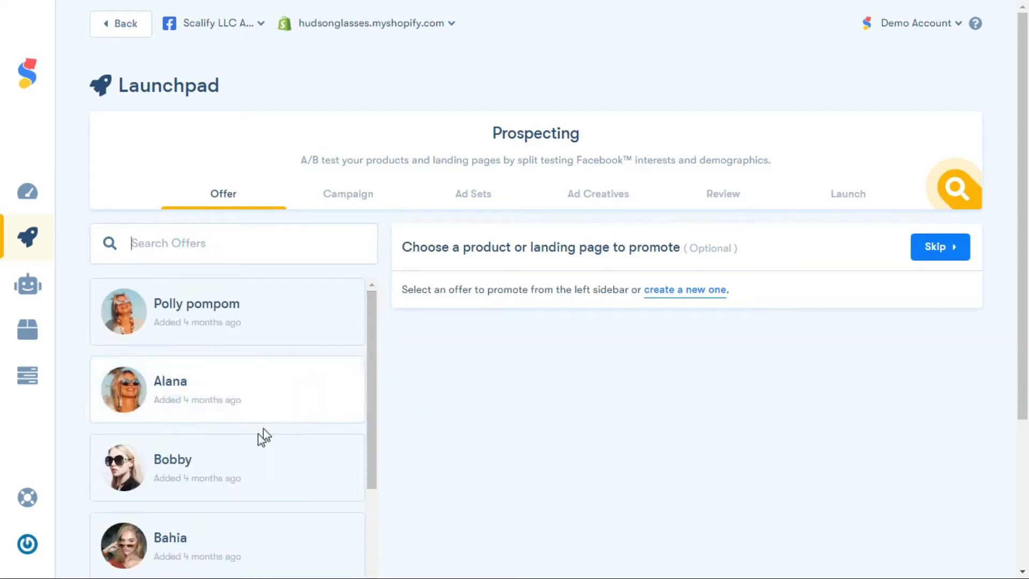
{"action": "left_click", "coordinate": [245, 466]}
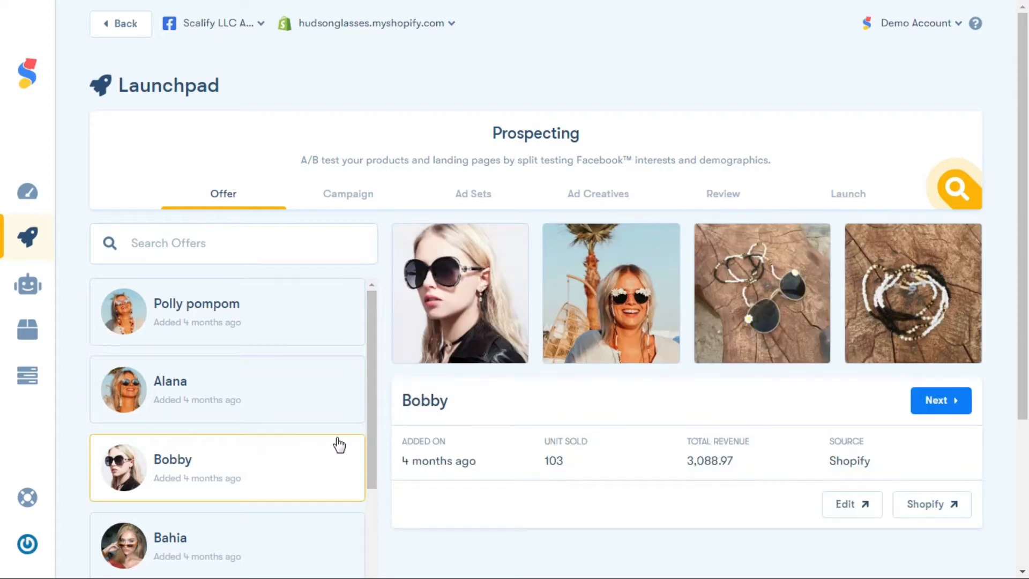
{"action": "left_click", "coordinate": [937, 400]}
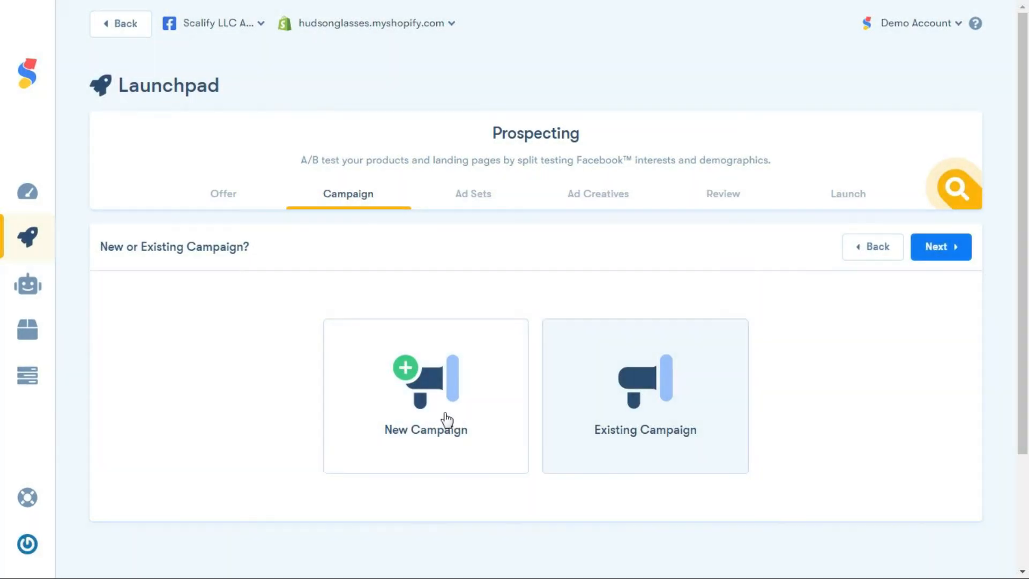
Create a new campaign rather than using an existing one, and name it sunglasses
{"action": "left_click", "coordinate": [445, 417]}
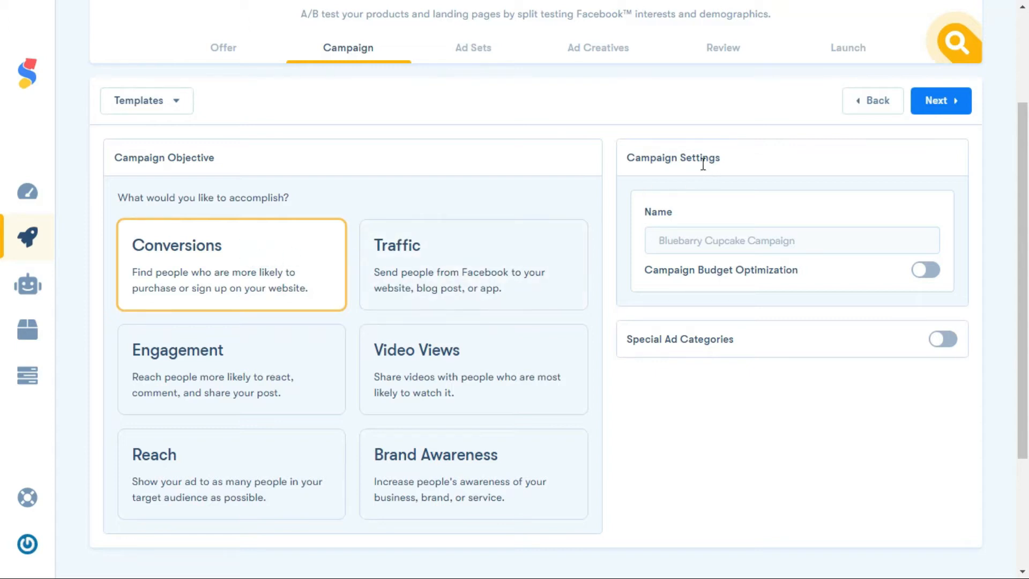
{"action": "scroll", "coordinate": [932, 257], "scroll_direction": "down", "scroll_amount": 1}
{"action": "left_click", "coordinate": [852, 216]}
{"action": "type", "text": "sunglasses"}
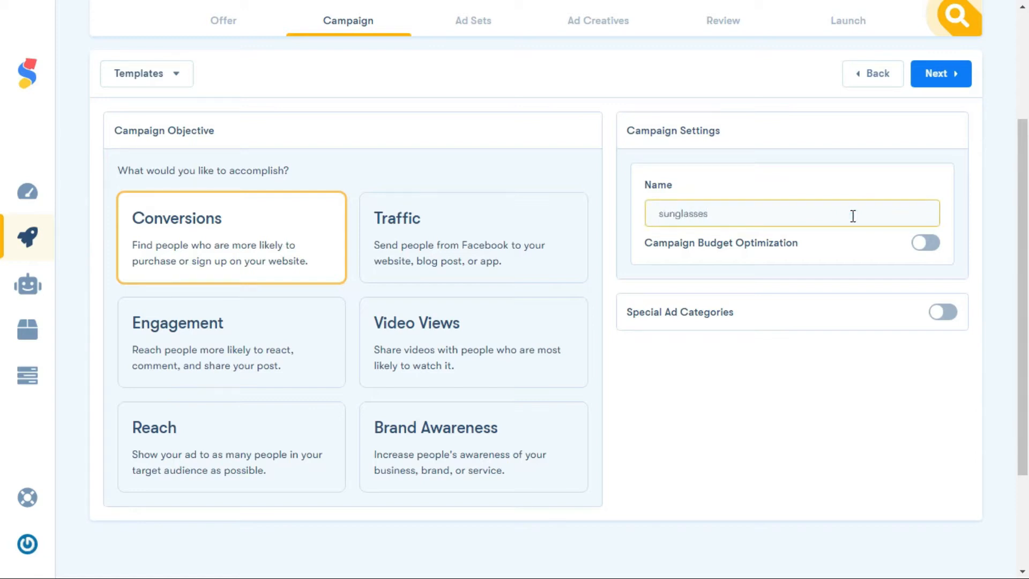
Turn on Campaign Budget Optimization with a daily budget and continue to the ad sets stage
{"action": "left_click", "coordinate": [932, 247]}
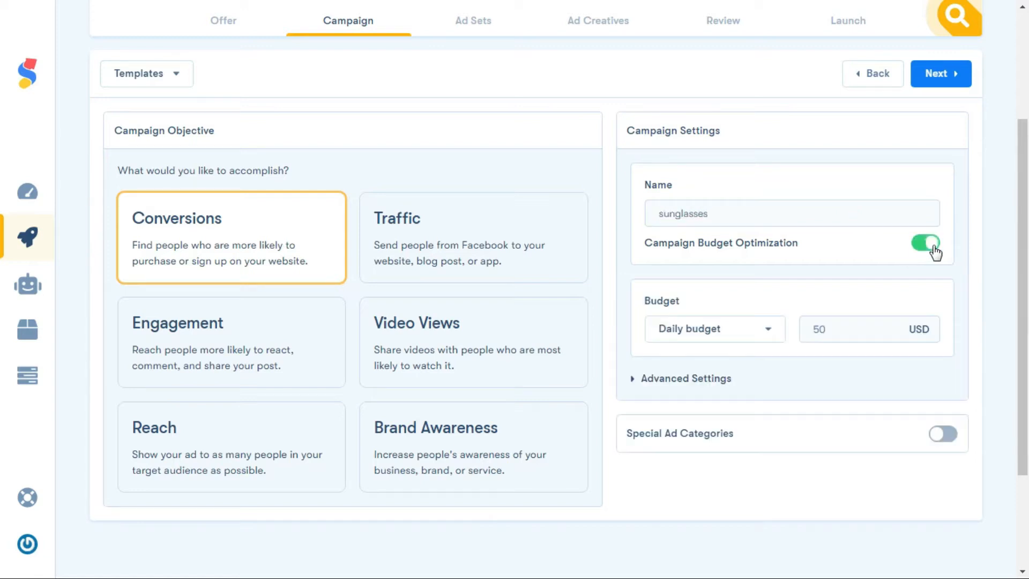
{"action": "left_click", "coordinate": [765, 333]}
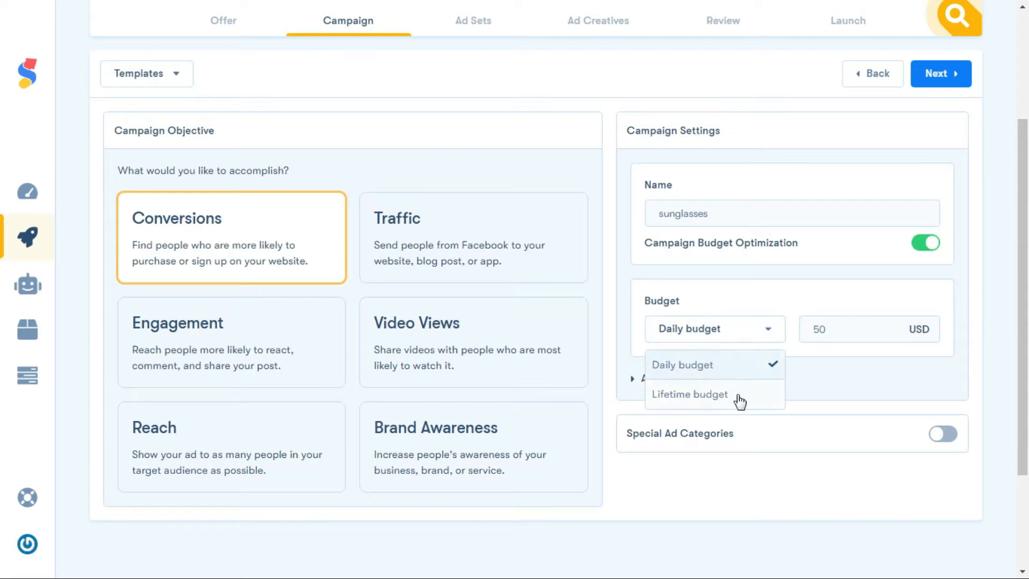
{"action": "left_click", "coordinate": [764, 367]}
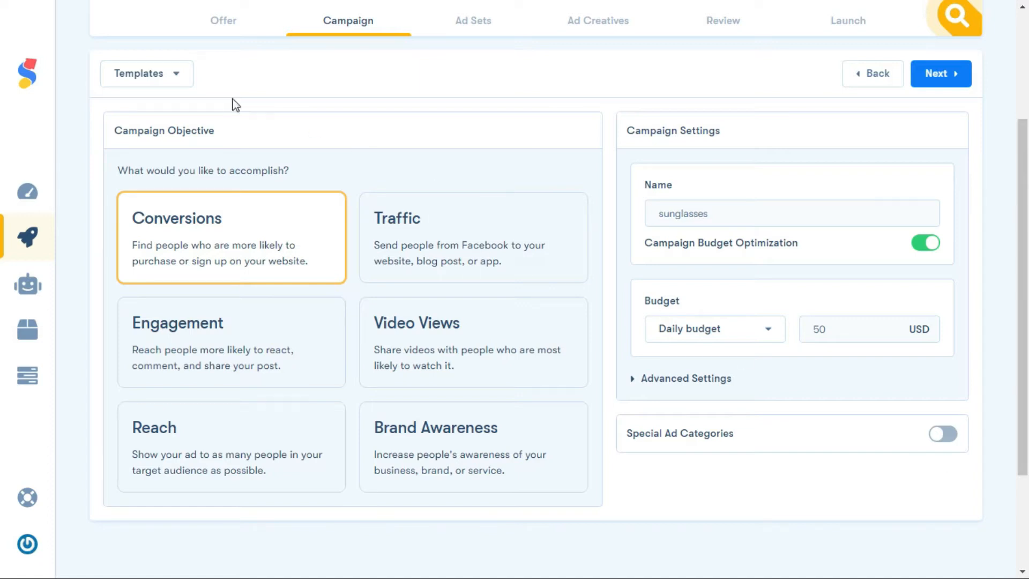
{"action": "left_click", "coordinate": [176, 75]}
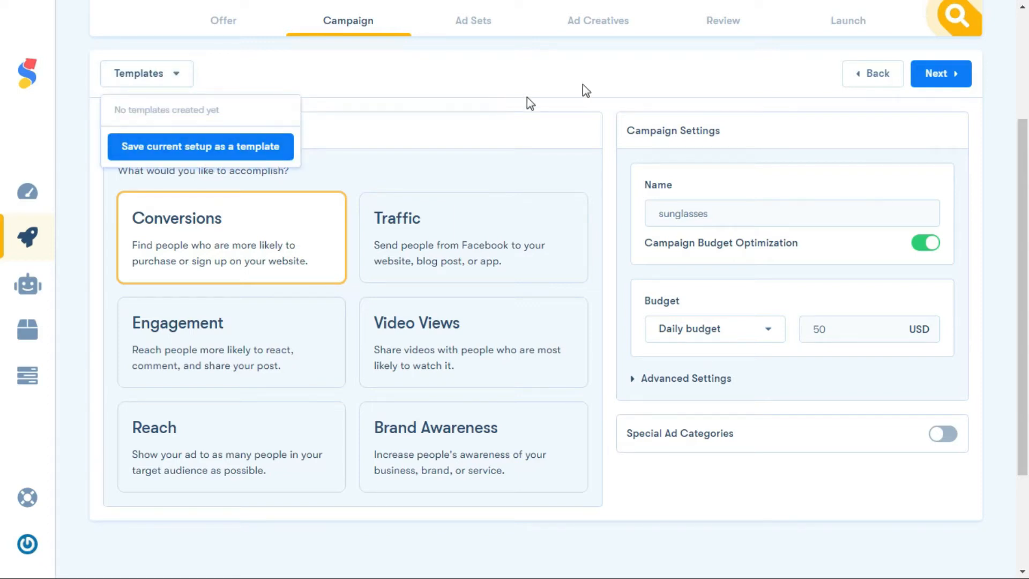
{"action": "left_click", "coordinate": [941, 75]}
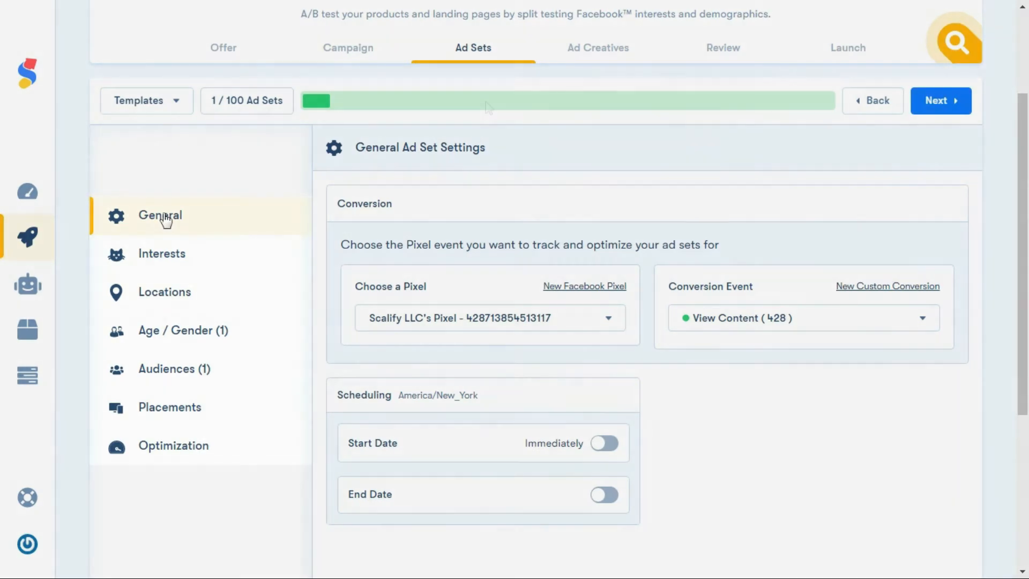
In the general ad set settings, select Scalify LLC's Pixel and set the conversion event to Purchase
{"action": "left_click", "coordinate": [163, 213]}
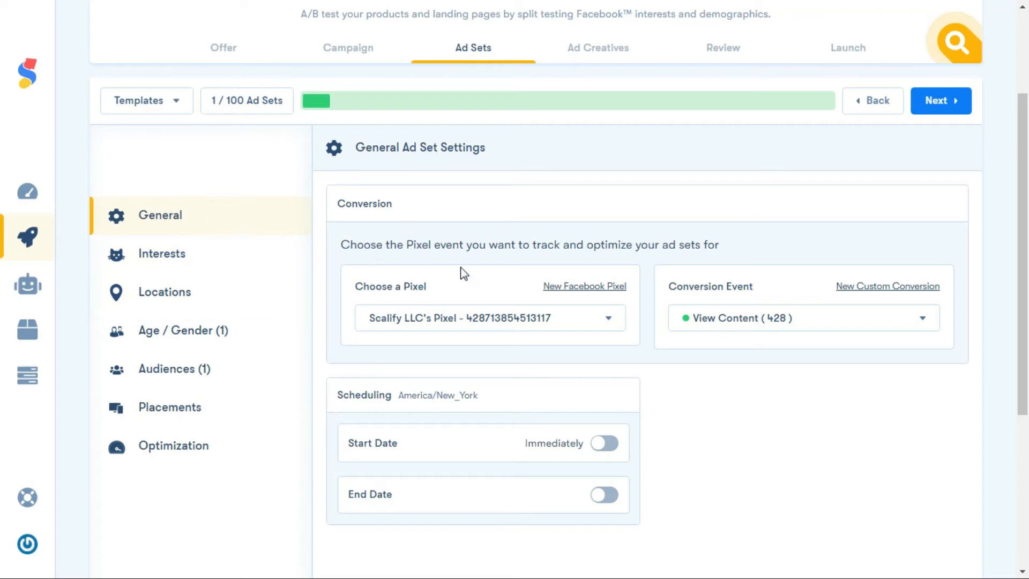
{"action": "left_click", "coordinate": [608, 321]}
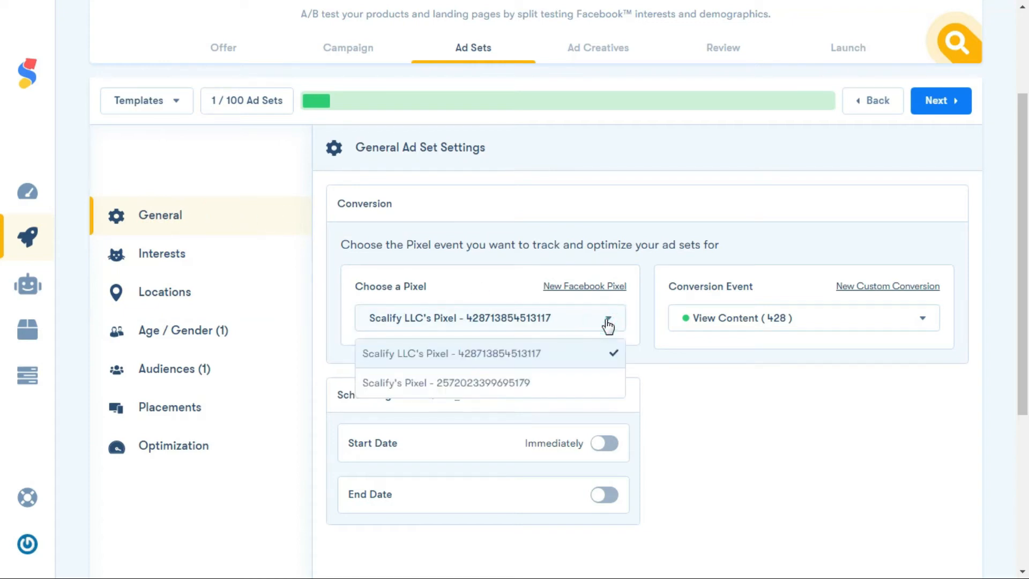
{"action": "left_click", "coordinate": [603, 351]}
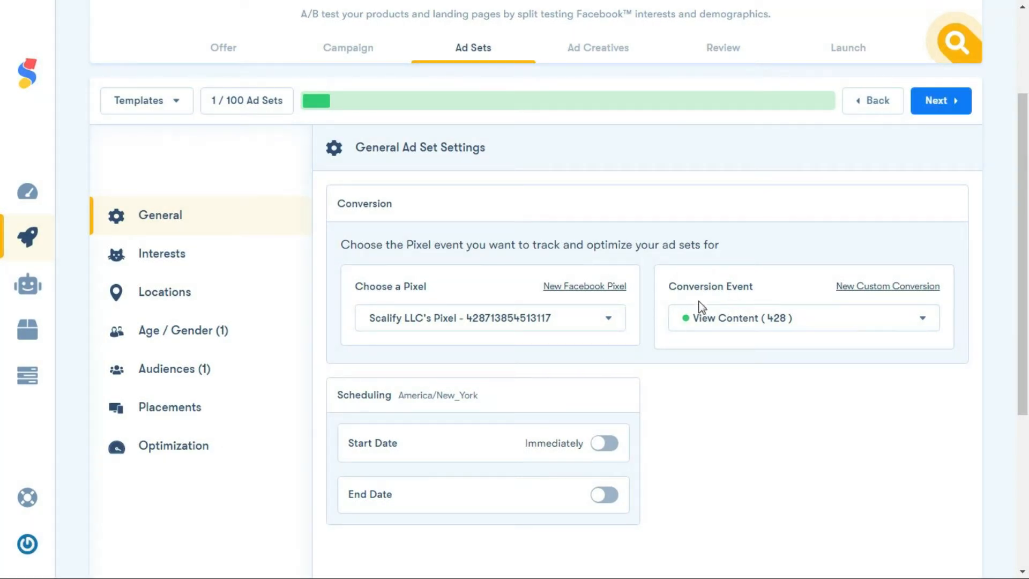
{"action": "left_click", "coordinate": [865, 327]}
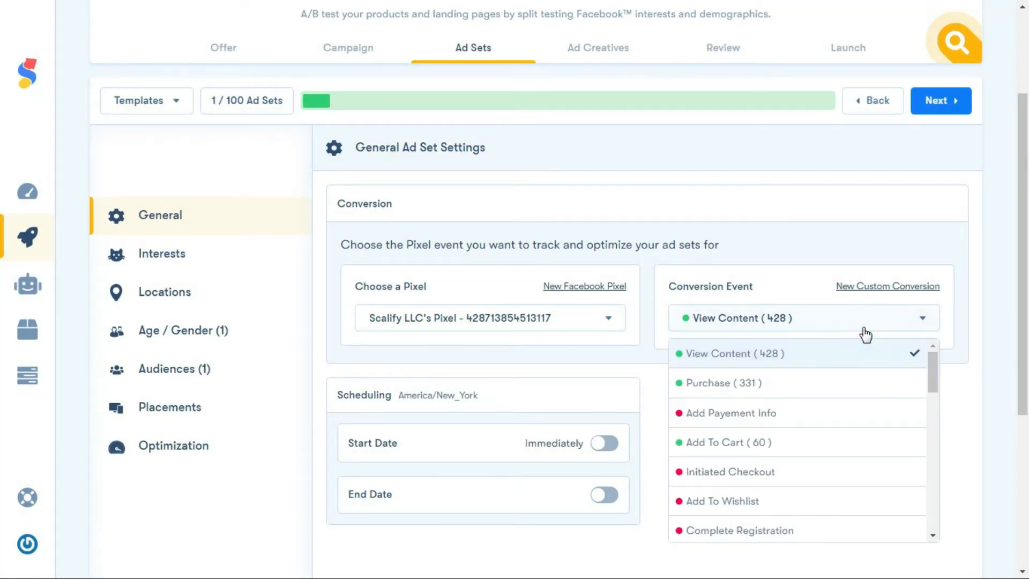
{"action": "left_click", "coordinate": [863, 446]}
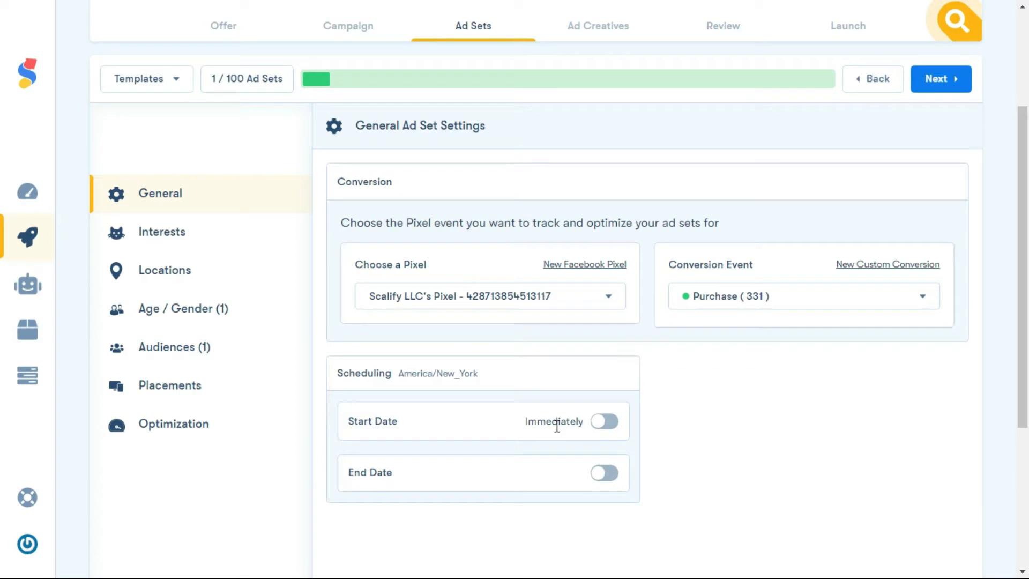
Schedule the ad sets to start on 10 Dec 2020 and continue to the interests settings
{"action": "left_click", "coordinate": [611, 424]}
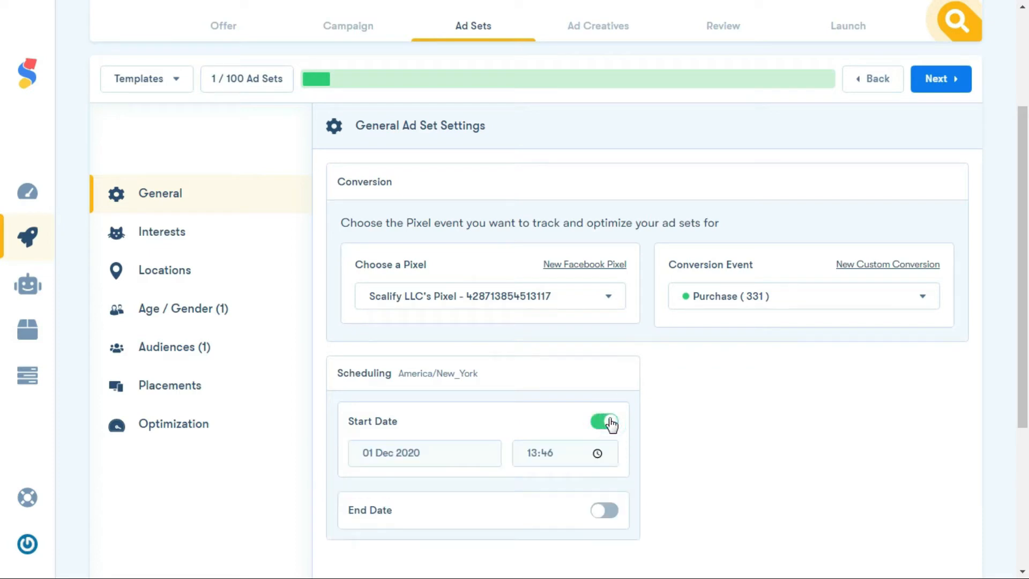
{"action": "left_click", "coordinate": [378, 452]}
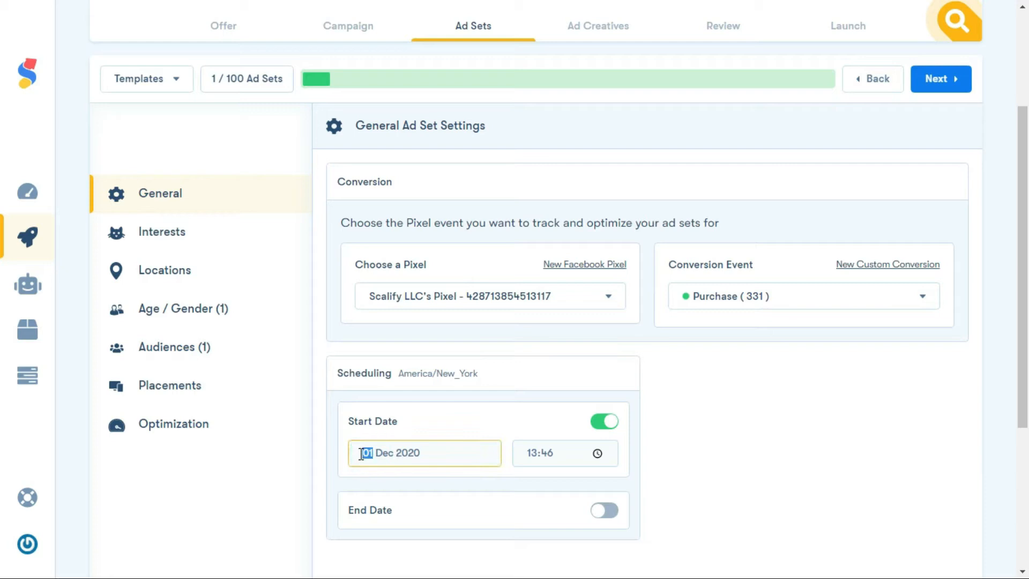
{"action": "left_click", "coordinate": [478, 567]}
{"action": "left_click", "coordinate": [933, 87]}
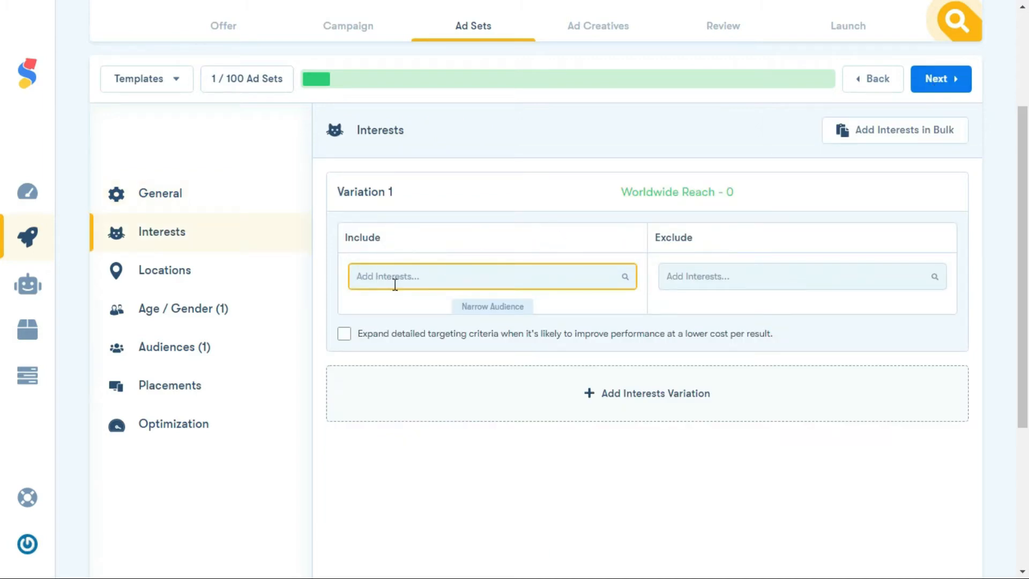
Browse the interest categories and include Online shopping in interest Variation 1
{"action": "left_click", "coordinate": [615, 277]}
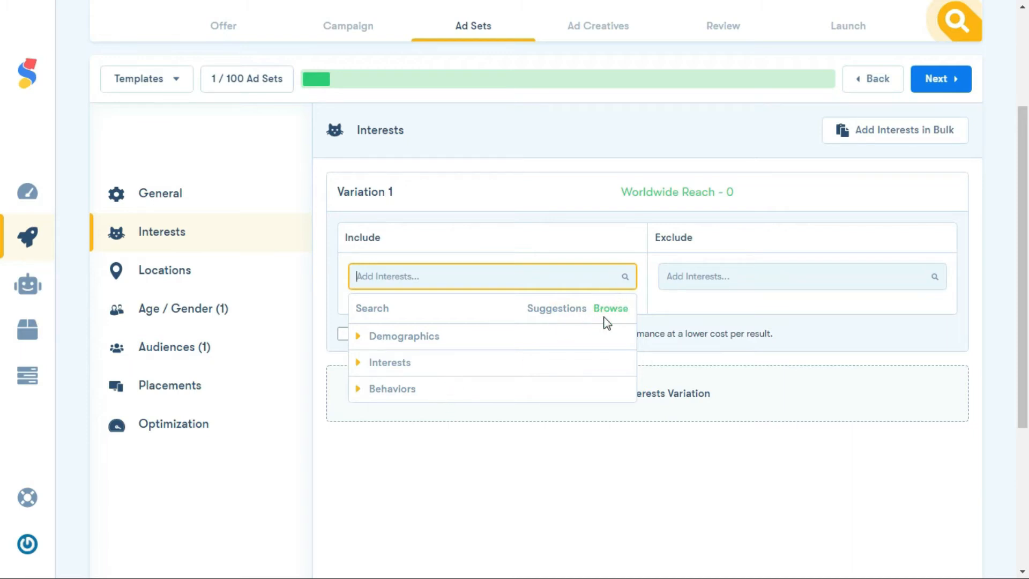
{"action": "left_click", "coordinate": [651, 295]}
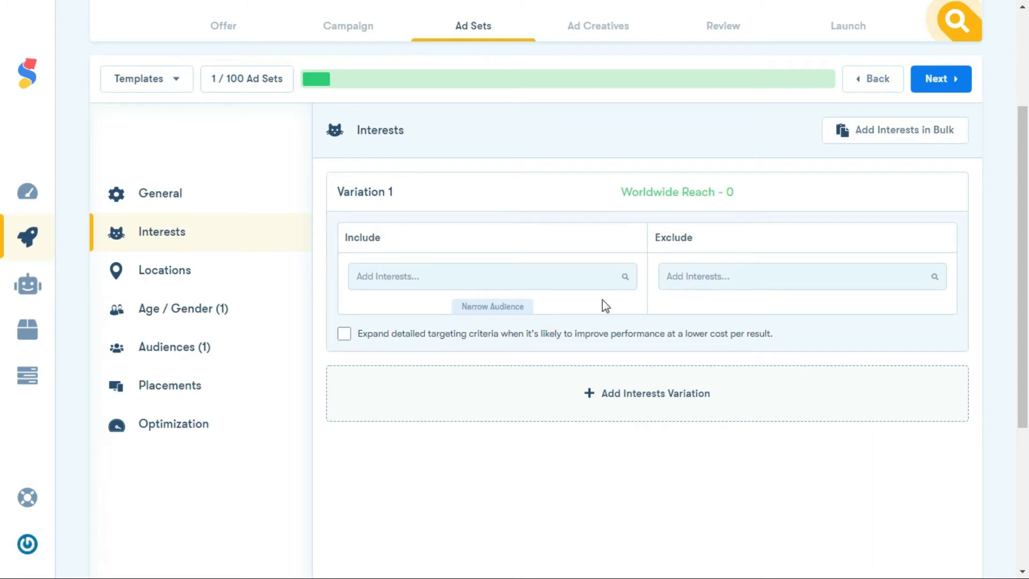
{"action": "left_click", "coordinate": [727, 273]}
{"action": "left_click", "coordinate": [440, 268]}
{"action": "left_click", "coordinate": [409, 369]}
{"action": "left_click", "coordinate": [417, 520]}
{"action": "left_click", "coordinate": [422, 478]}
{"action": "left_click", "coordinate": [610, 468]}
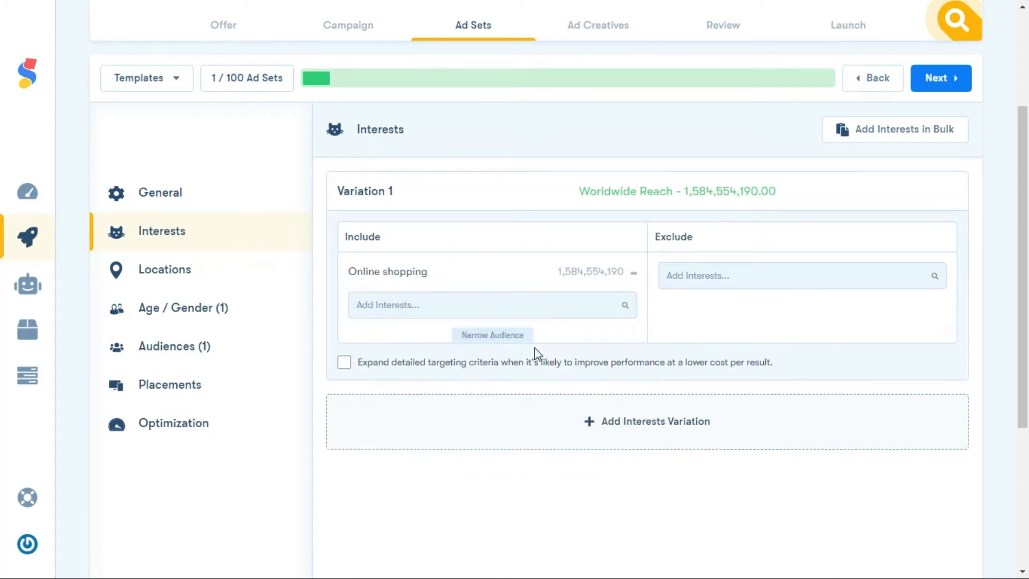
Narrow the Variation 1 audience so it must also match the Sunglasses interest under Fashion accessories
{"action": "left_click", "coordinate": [498, 336]}
{"action": "left_click", "coordinate": [399, 455]}
{"action": "left_click_drag", "start_coordinate": [630, 510], "coordinate": [632, 525]}
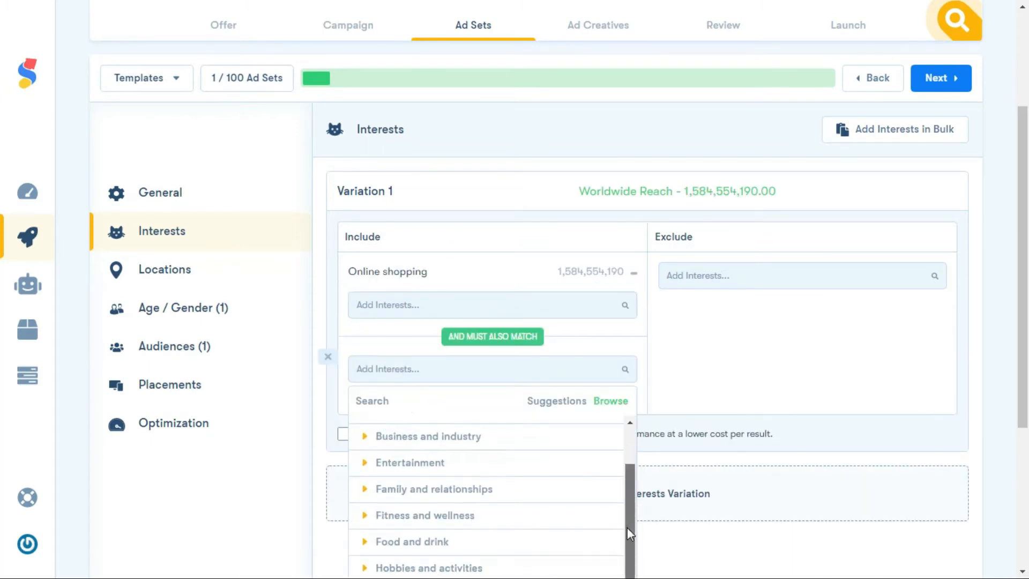
{"action": "scroll", "coordinate": [2, 405], "scroll_direction": "down", "scroll_amount": 1}
{"action": "left_click", "coordinate": [430, 530]}
{"action": "scroll", "coordinate": [430, 532], "scroll_direction": "down", "scroll_amount": 2}
{"action": "left_click", "coordinate": [429, 482]}
{"action": "scroll", "coordinate": [429, 484], "scroll_direction": "down", "scroll_amount": 1}
{"action": "scroll", "coordinate": [429, 485], "scroll_direction": "down", "scroll_amount": 2}
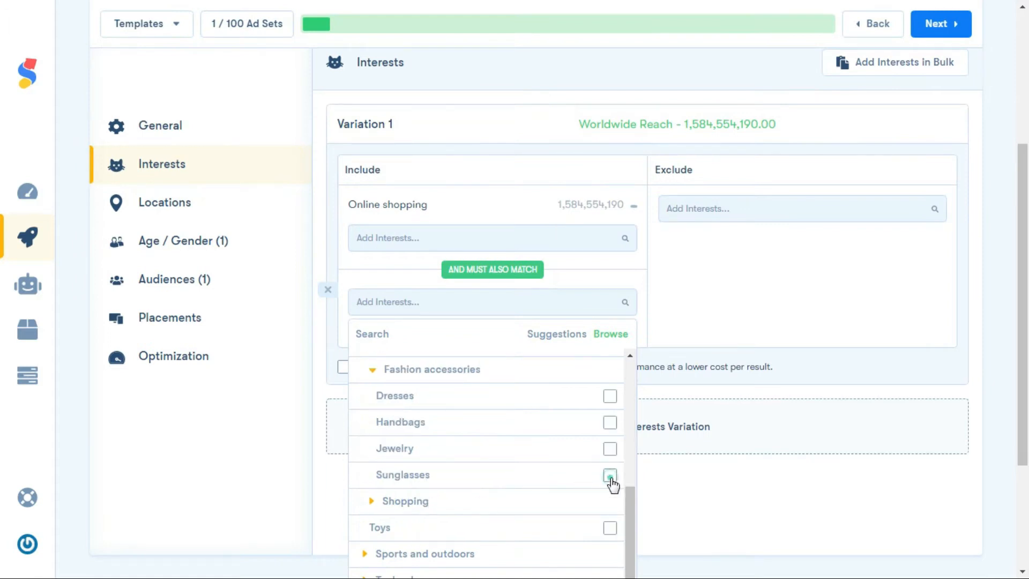
{"action": "left_click", "coordinate": [610, 484]}
{"action": "left_click", "coordinate": [668, 321]}
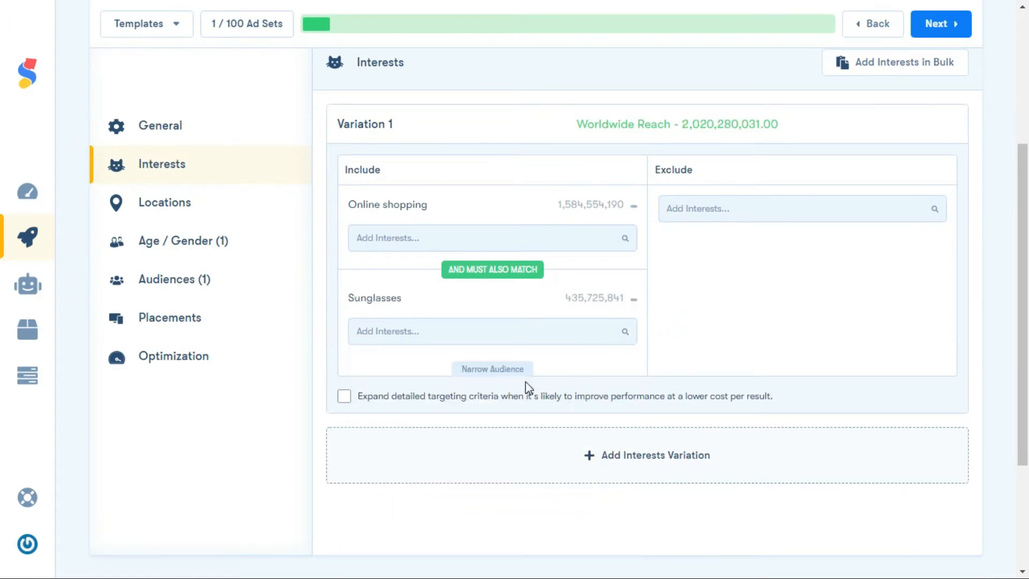
{"action": "left_click", "coordinate": [344, 397]}
{"action": "left_click", "coordinate": [344, 397]}
{"action": "left_click", "coordinate": [654, 460]}
{"action": "left_click_drag", "start_coordinate": [1023, 369], "coordinate": [1023, 304]}
{"action": "left_click", "coordinate": [953, 410]}
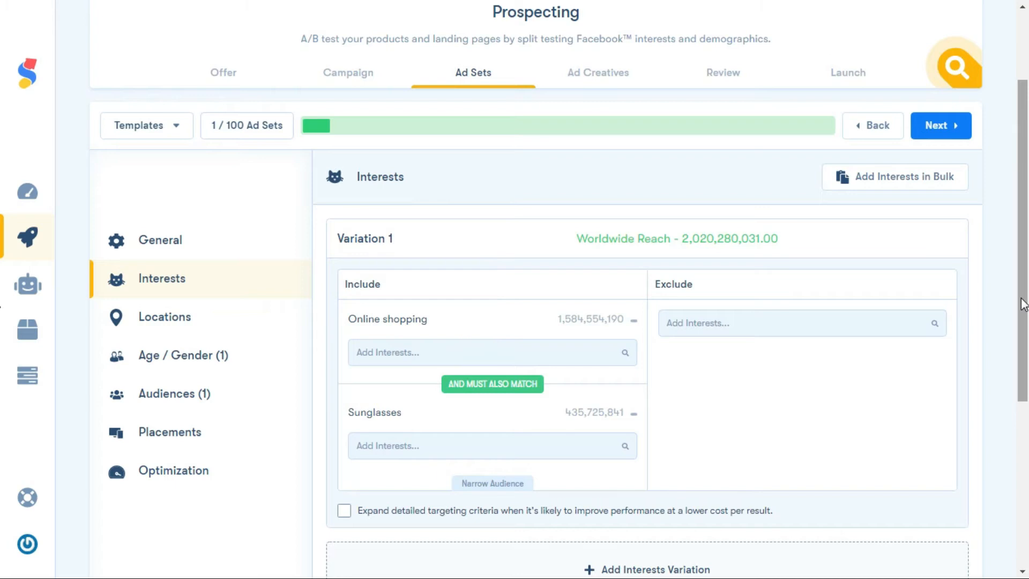
Continue to the location settings and target people living in the United States, leaving the excluded locations empty
{"action": "left_click", "coordinate": [942, 128]}
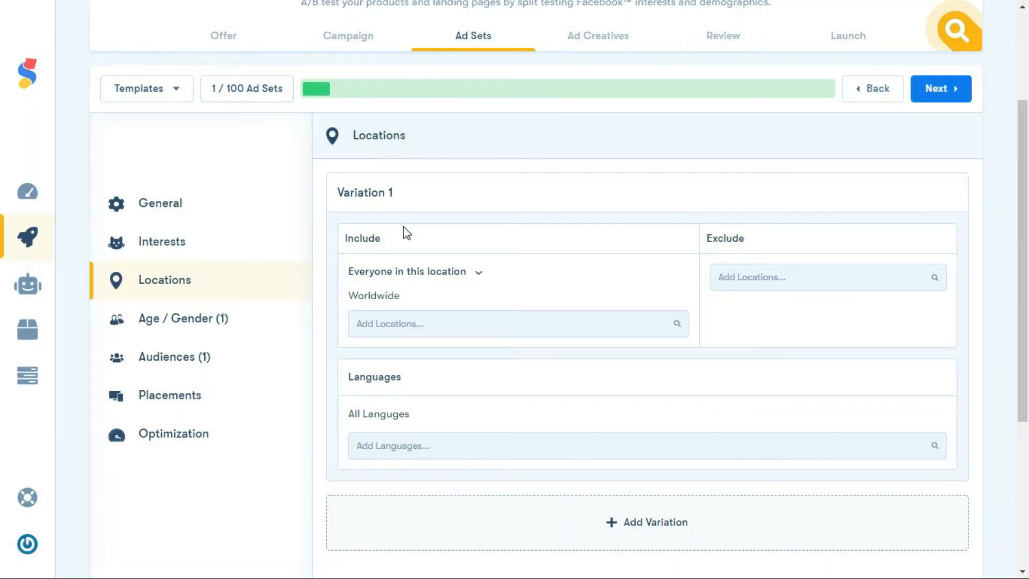
{"action": "left_click", "coordinate": [455, 278]}
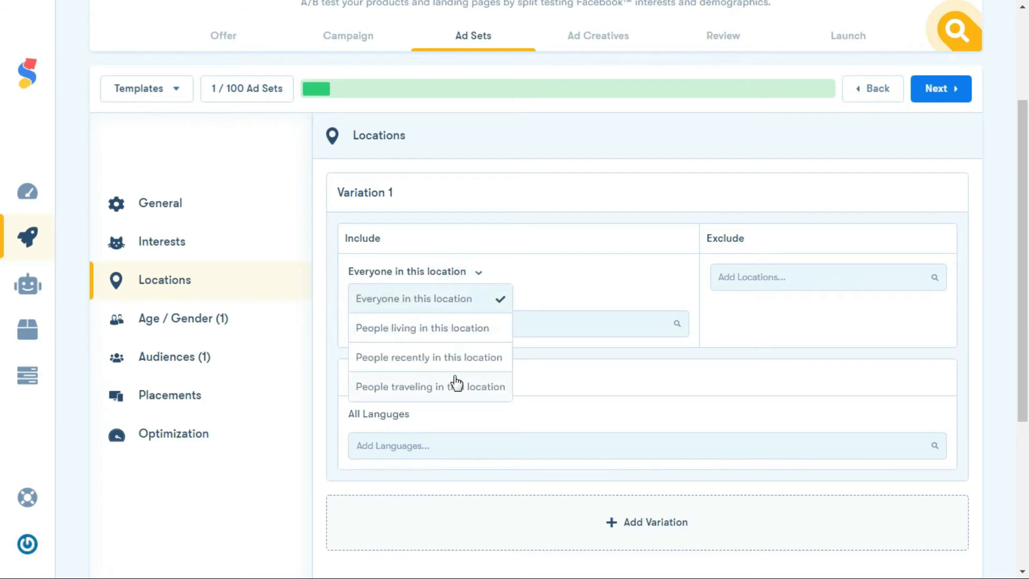
{"action": "left_click", "coordinate": [459, 328]}
{"action": "left_click", "coordinate": [459, 328]}
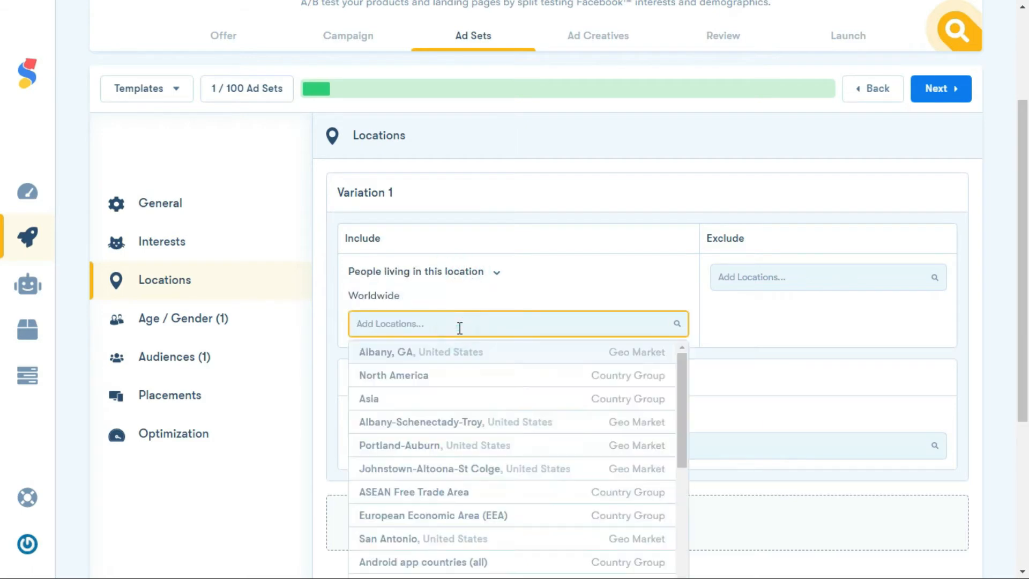
{"action": "type", "text": "united states"}
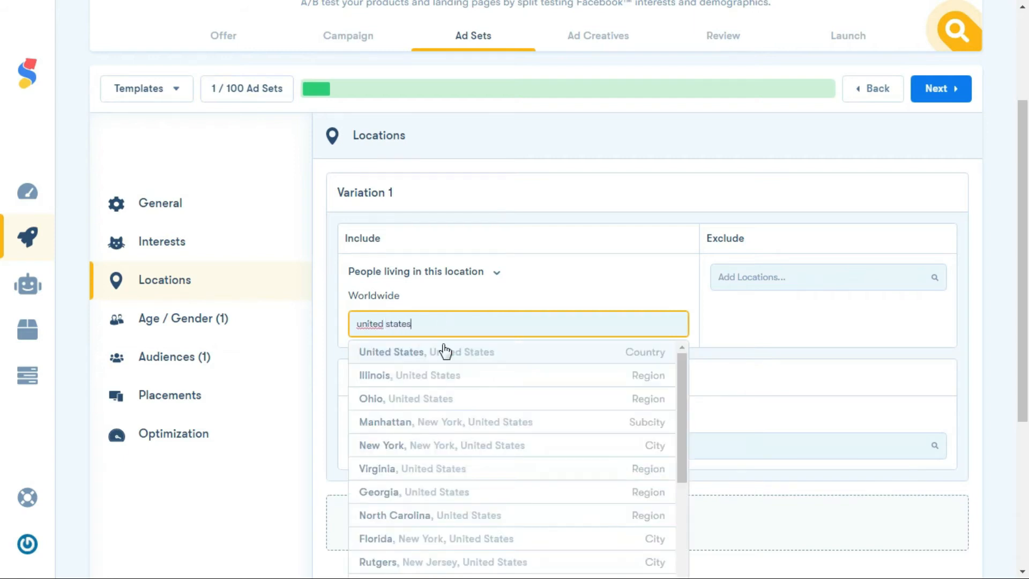
{"action": "left_click", "coordinate": [448, 353]}
{"action": "left_click", "coordinate": [734, 333]}
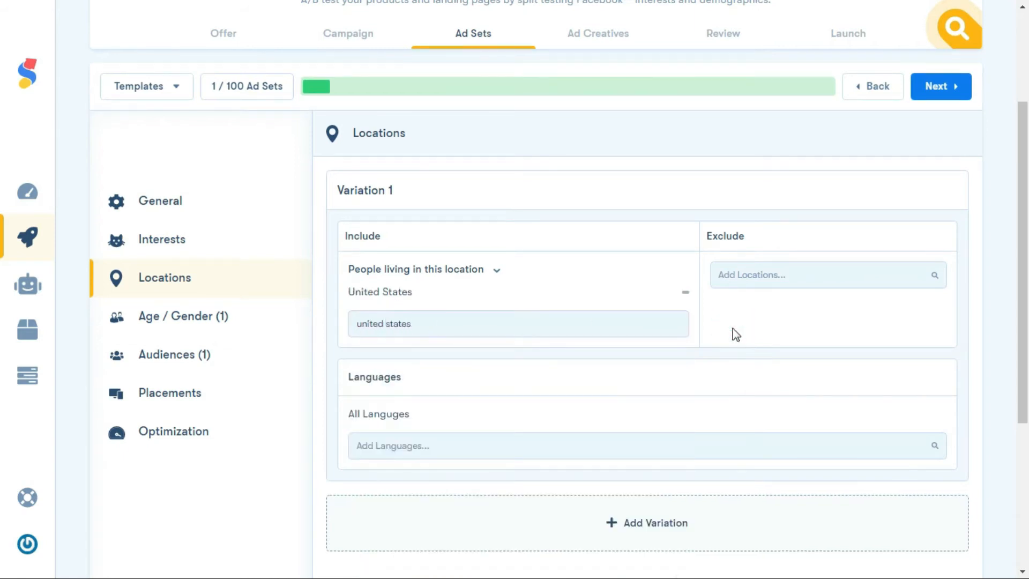
{"action": "left_click", "coordinate": [755, 276]}
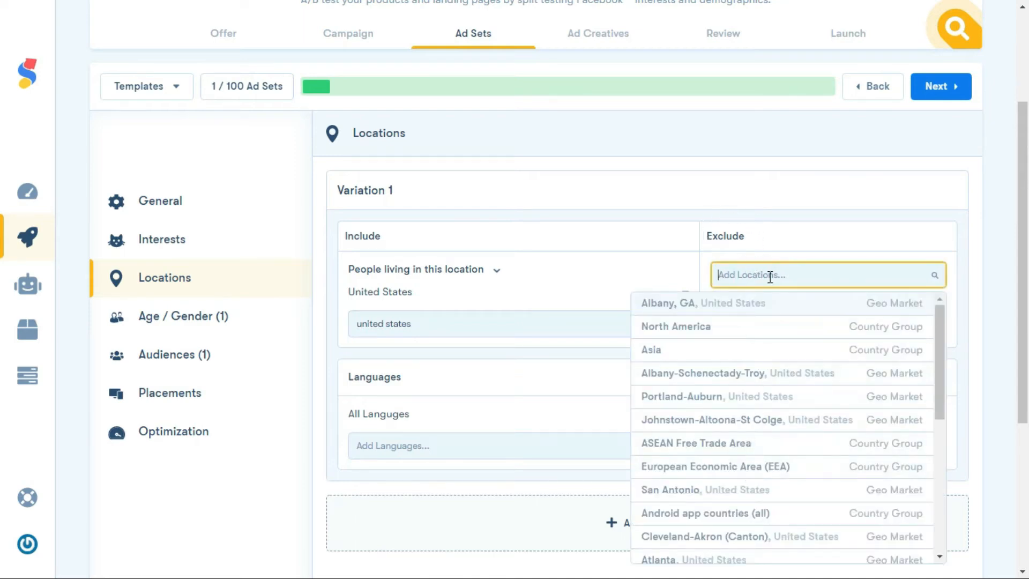
{"action": "left_click", "coordinate": [781, 261]}
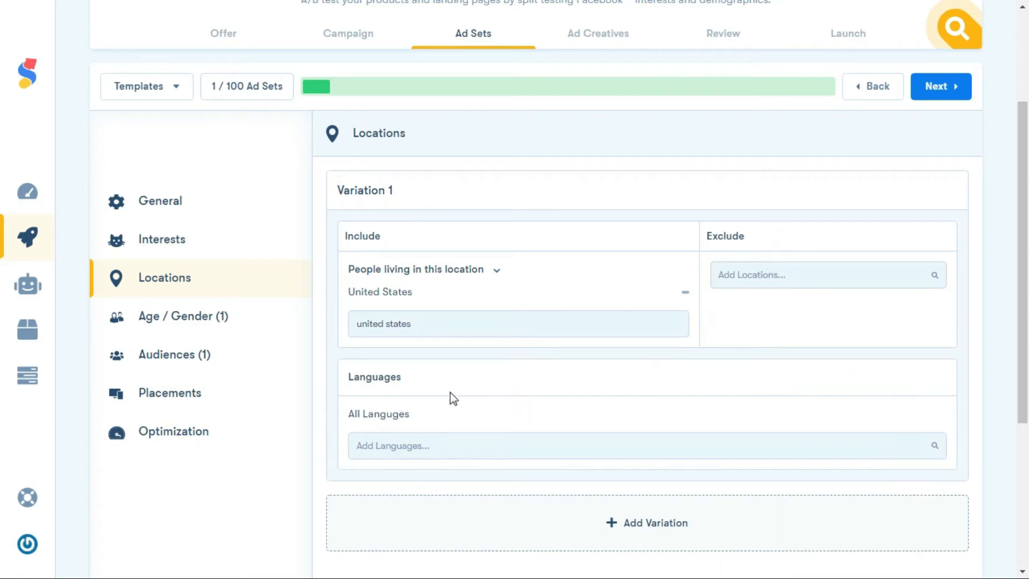
Restrict the language of location Variation 1 to English (US)
{"action": "left_click", "coordinate": [399, 445]}
{"action": "type", "text": "english"}
{"action": "left_click", "coordinate": [407, 476]}
{"action": "left_click", "coordinate": [484, 427]}
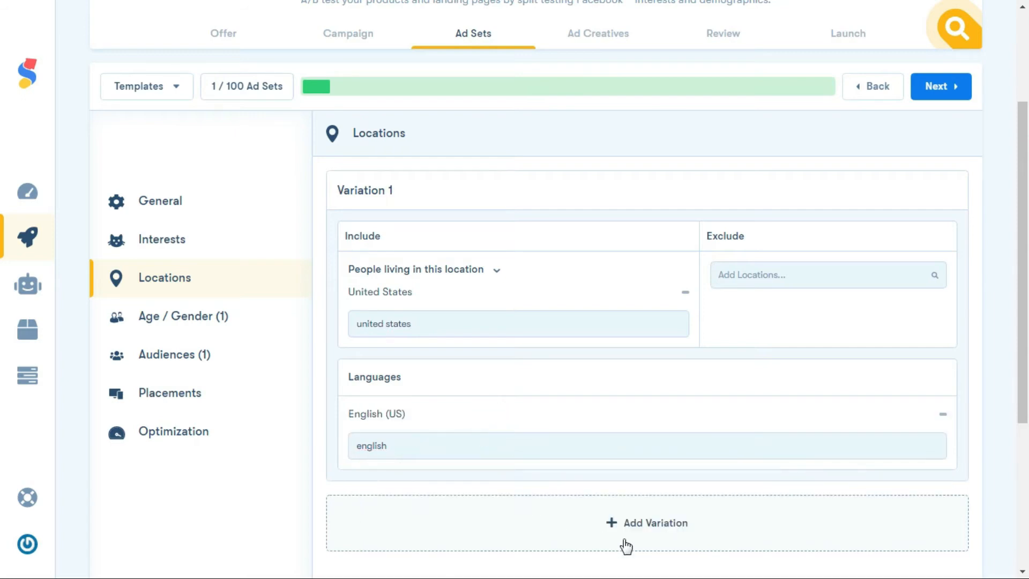
{"action": "left_click", "coordinate": [642, 531]}
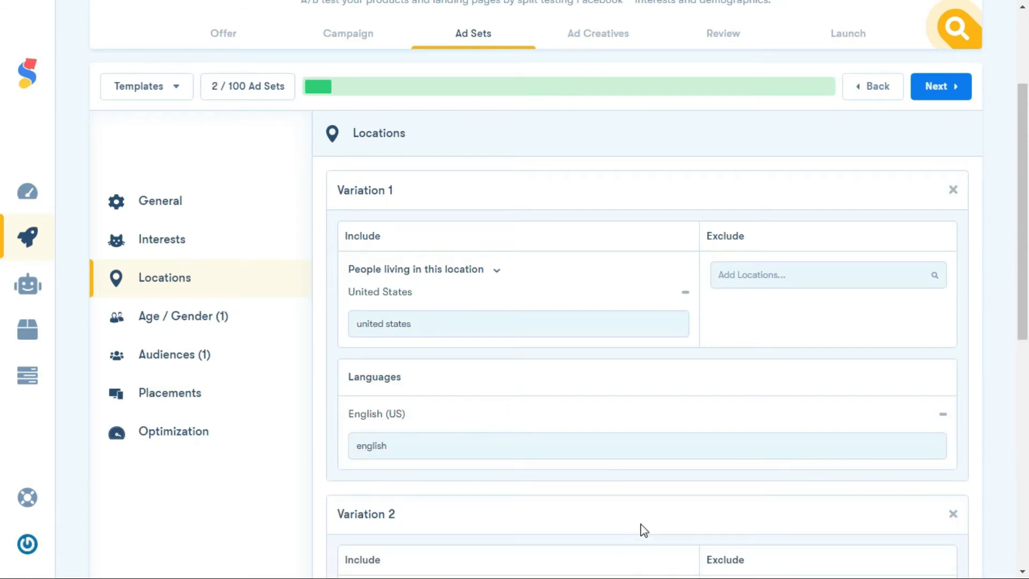
{"action": "left_click_drag", "start_coordinate": [1020, 329], "coordinate": [1016, 441]}
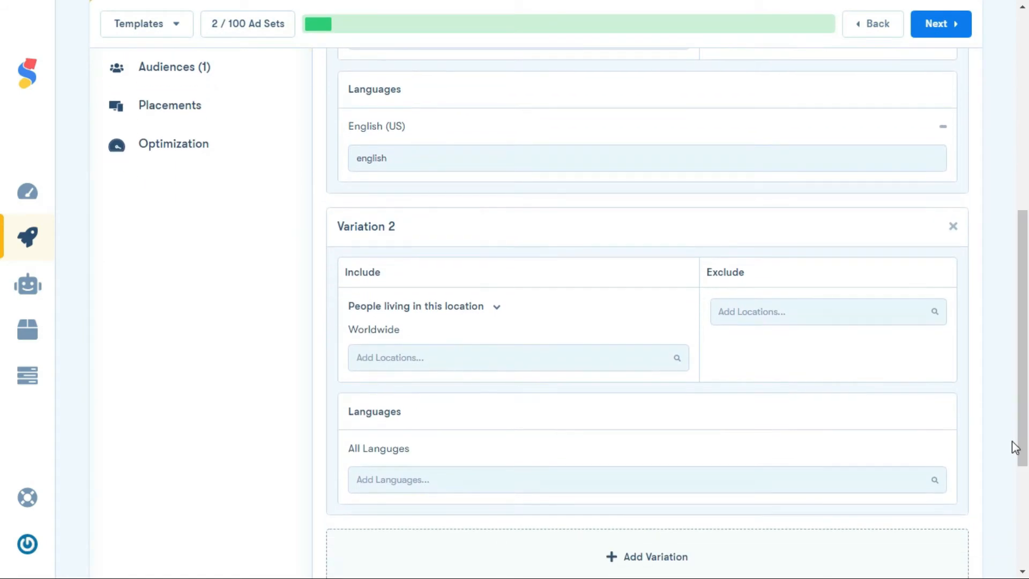
{"action": "left_click", "coordinate": [952, 226]}
Continue to the age and gender settings and set the age range from 20 to 50 years
{"action": "scroll", "coordinate": [948, 214], "scroll_direction": "up", "scroll_amount": 5}
{"action": "left_click", "coordinate": [940, 122]}
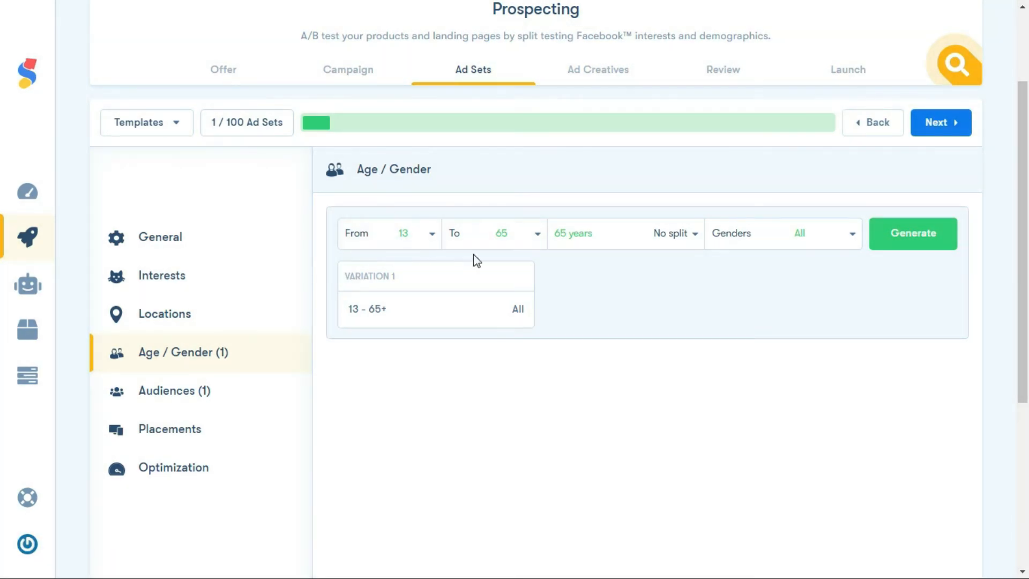
{"action": "left_click", "coordinate": [431, 234]}
{"action": "left_click_drag", "start_coordinate": [435, 272], "coordinate": [434, 303]}
{"action": "left_click", "coordinate": [410, 275]}
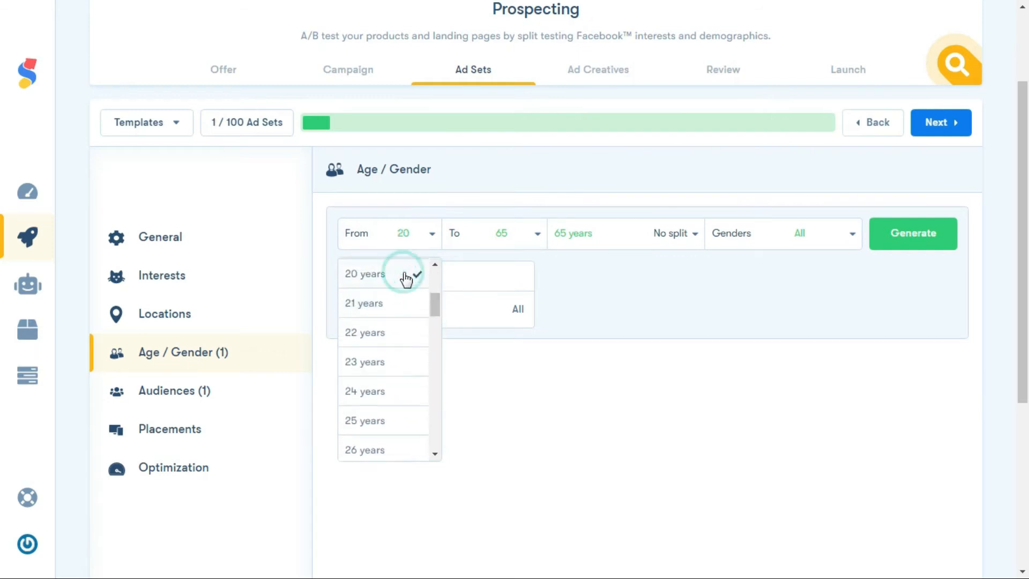
{"action": "left_click", "coordinate": [536, 234]}
{"action": "left_click_drag", "start_coordinate": [541, 275], "coordinate": [542, 392]}
{"action": "left_click", "coordinate": [510, 370]}
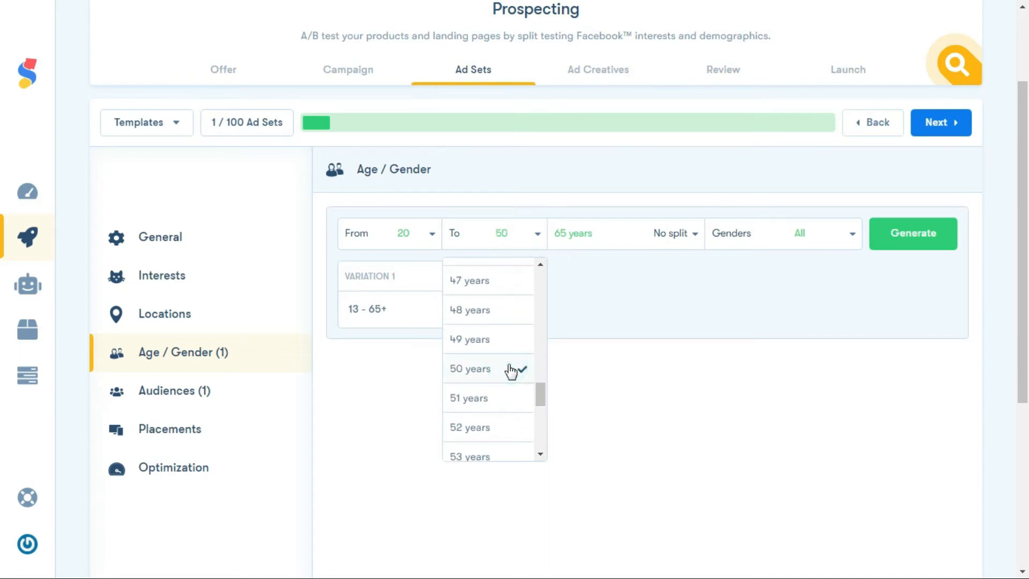
Split the age range into 10-year groups, split the genders and generate the age and gender variations
{"action": "left_click", "coordinate": [693, 236]}
{"action": "left_click_drag", "start_coordinate": [696, 274], "coordinate": [696, 295]}
{"action": "left_click", "coordinate": [642, 352]}
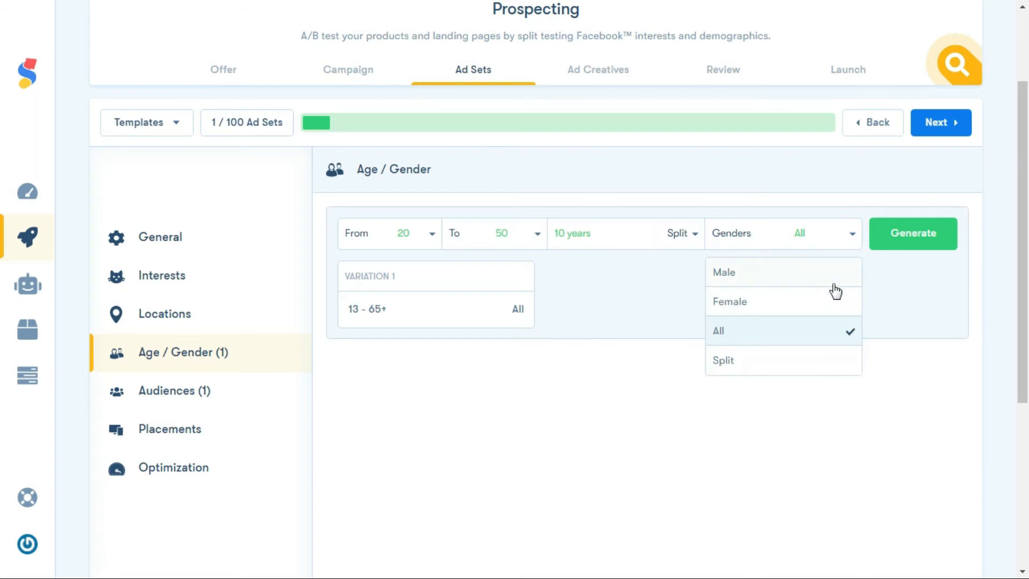
{"action": "left_click", "coordinate": [728, 362]}
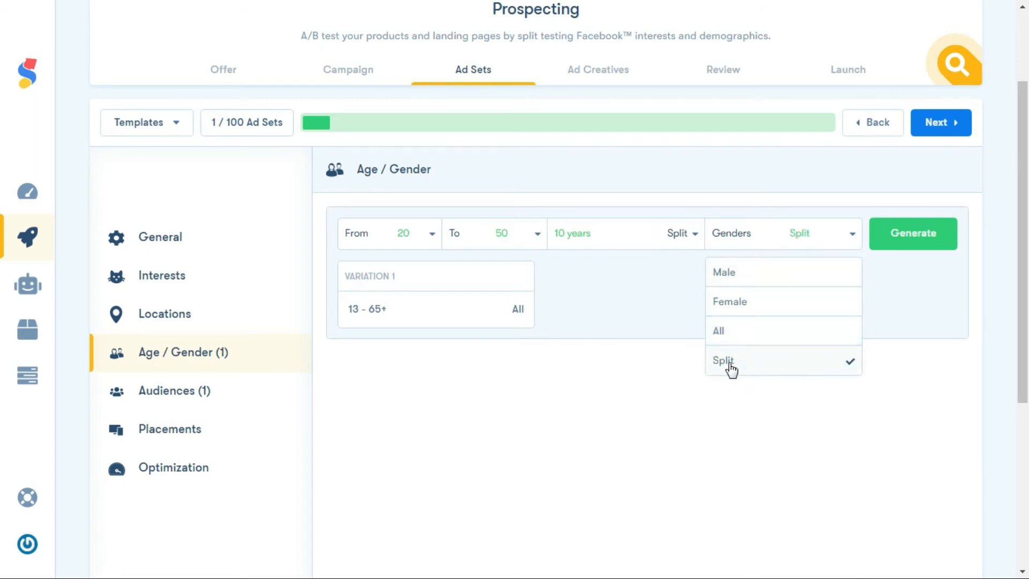
{"action": "left_click", "coordinate": [913, 305]}
{"action": "left_click", "coordinate": [914, 241]}
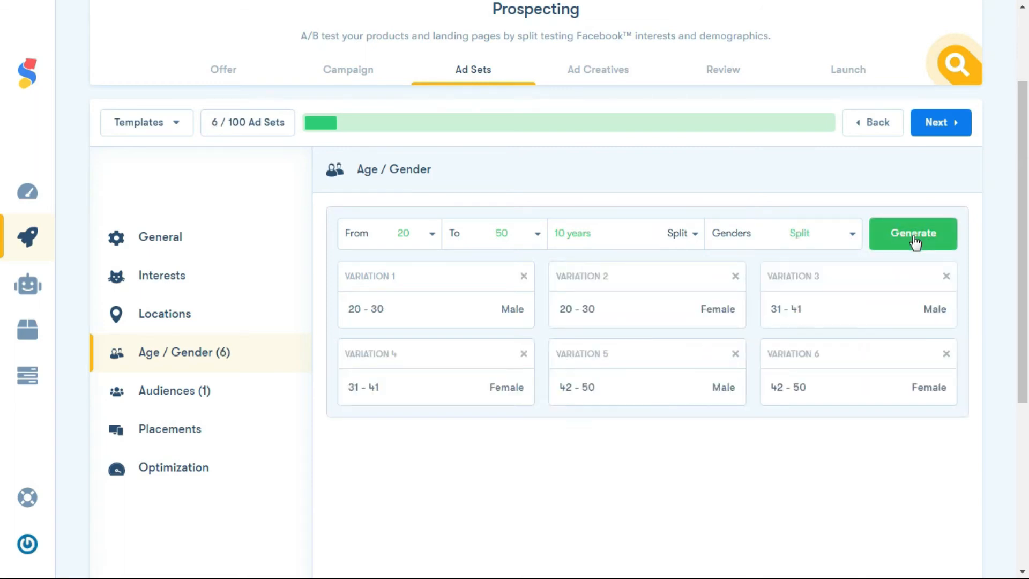
Leave the custom audiences empty, keep automatic placement and the default optimization settings, and continue to the ad creatives
{"action": "left_click", "coordinate": [940, 126]}
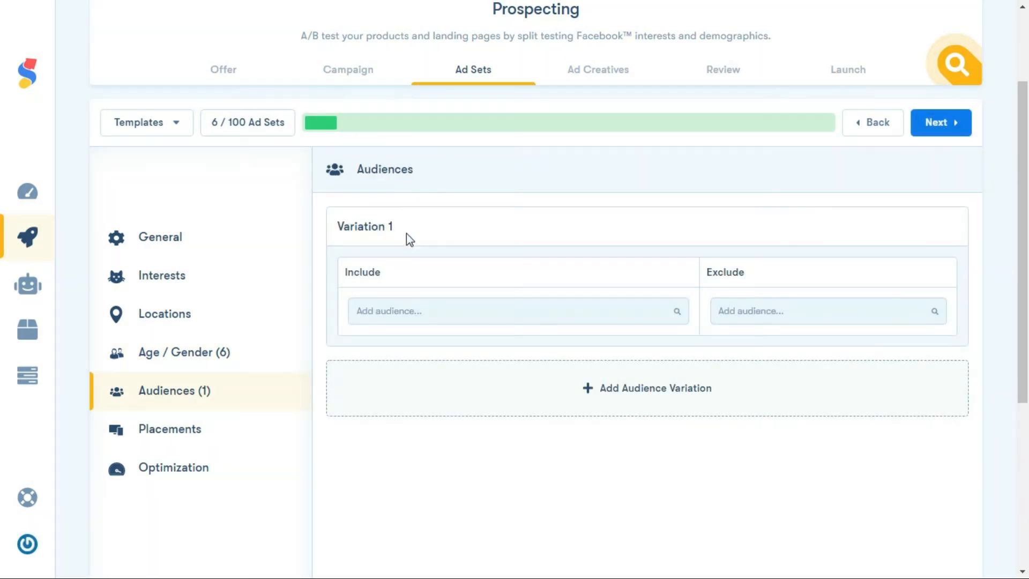
{"action": "left_click", "coordinate": [413, 304]}
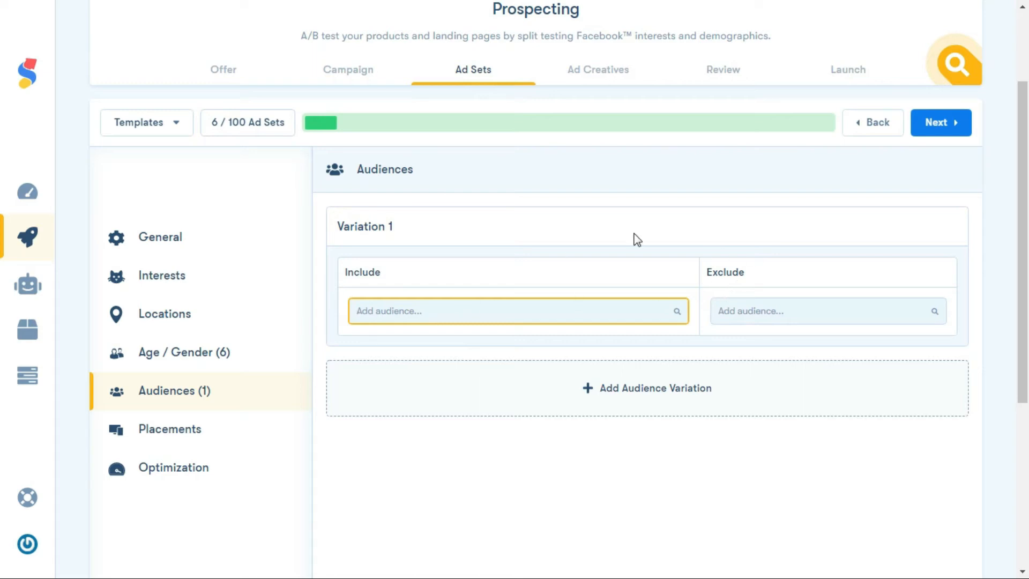
{"action": "left_click", "coordinate": [938, 124]}
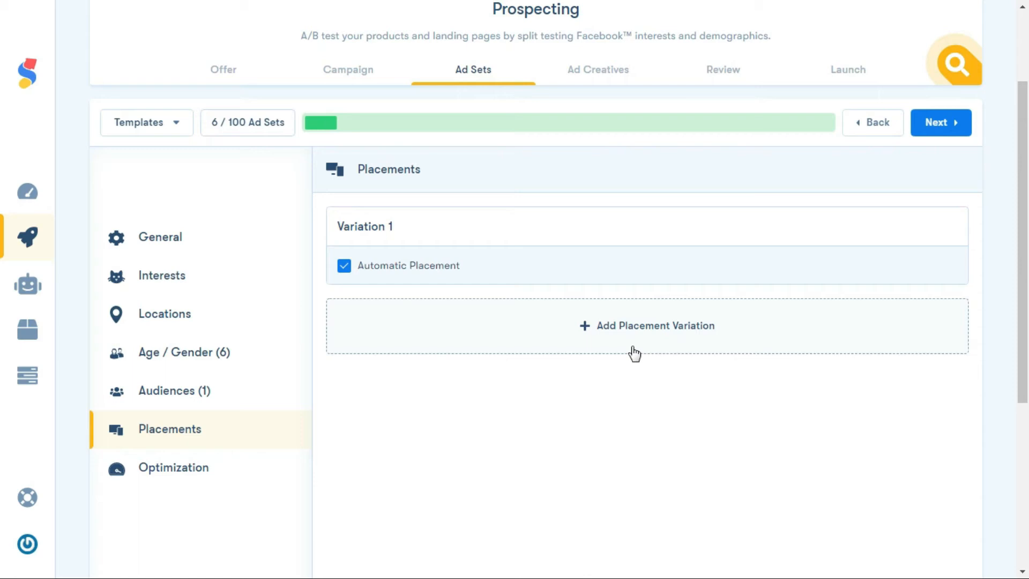
{"action": "left_click", "coordinate": [937, 128]}
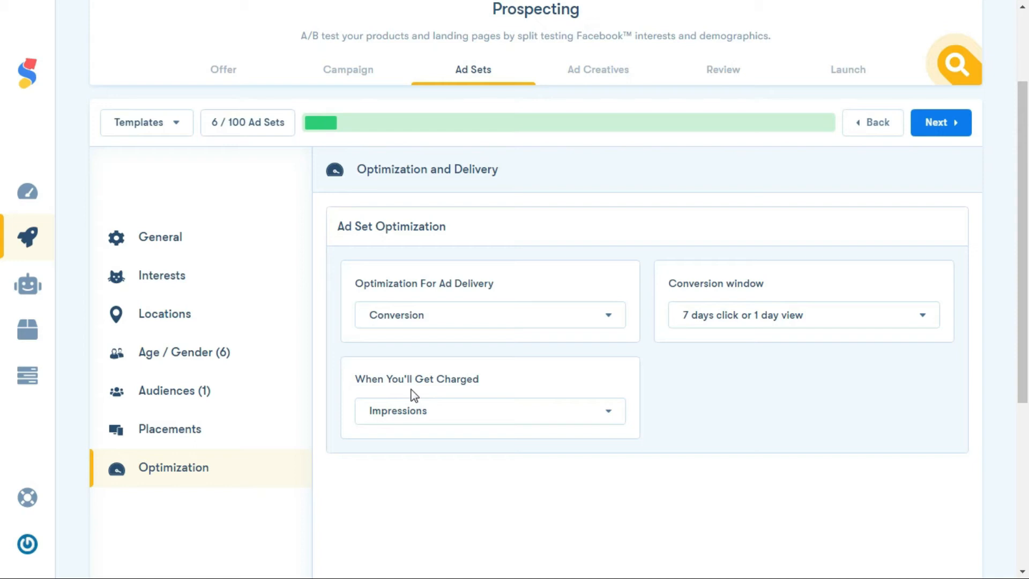
{"action": "left_click", "coordinate": [929, 131]}
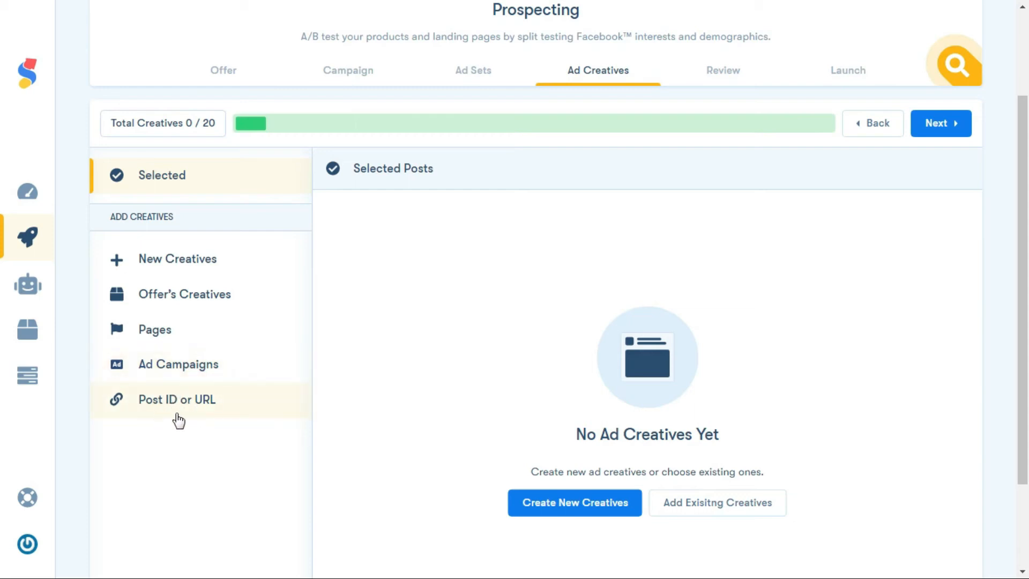
Start building new creatives using the Scalify page and continue to the ad copy
{"action": "left_click", "coordinate": [191, 266]}
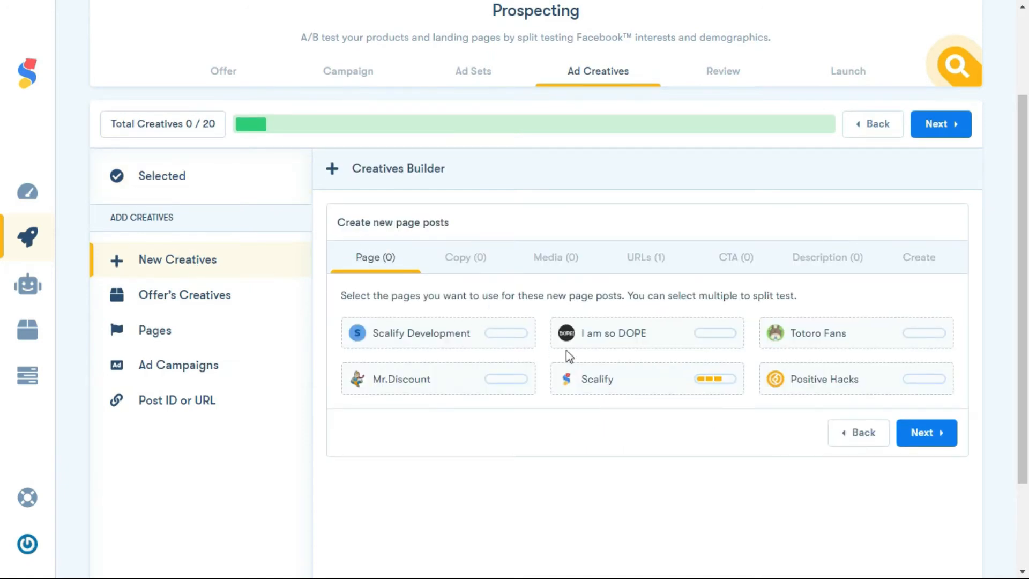
{"action": "left_click", "coordinate": [661, 384]}
{"action": "left_click", "coordinate": [927, 444]}
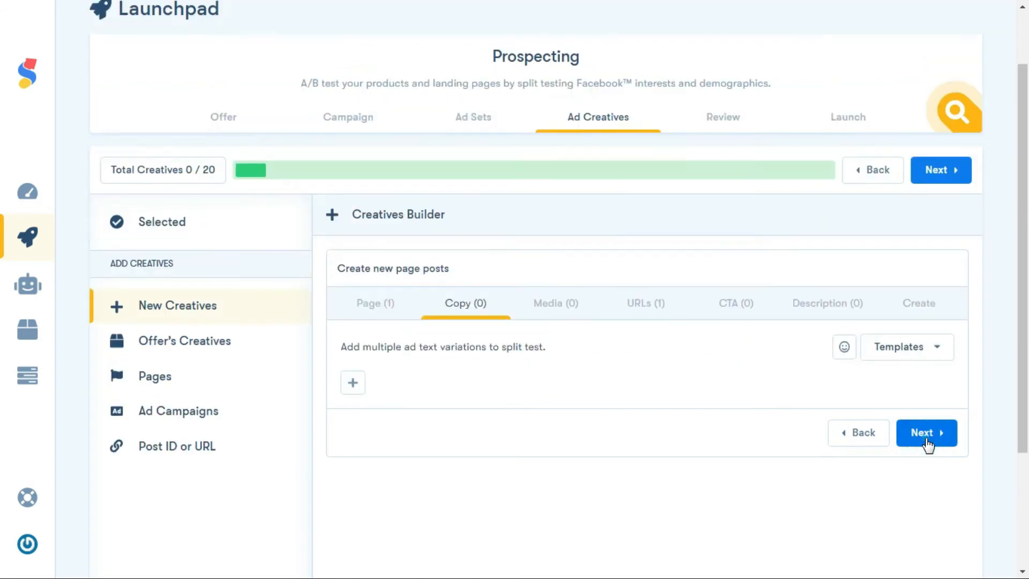
Add two ad copy variations: "Sunglasses for a spectacular look" and "A good pair of sunglasses with a big smile is all you need"
{"action": "left_click", "coordinate": [351, 384]}
{"action": "type", "text": "sunglasses for a spectacular look"}
{"action": "left_click", "coordinate": [666, 382]}
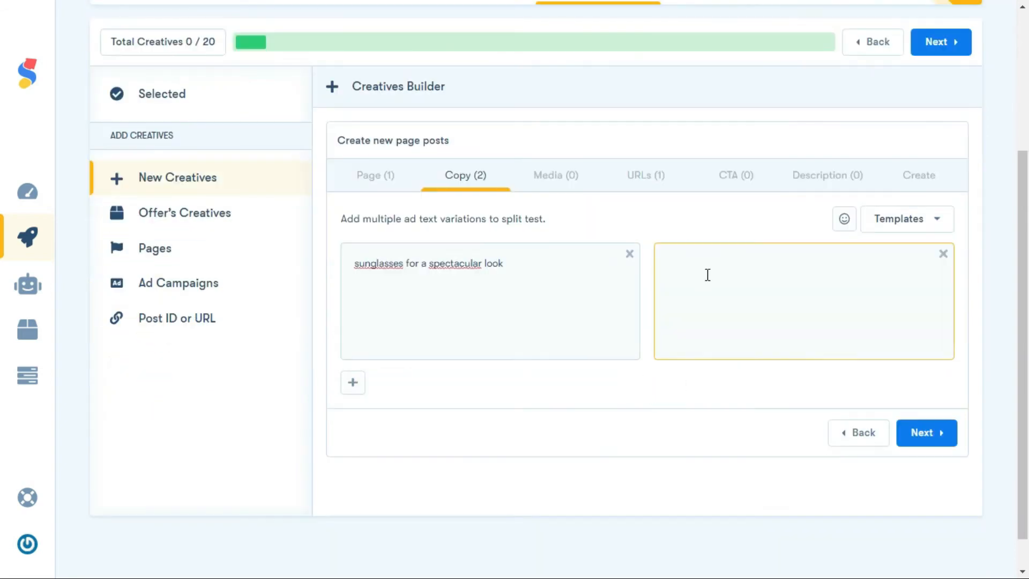
{"action": "type", "text": "A good pair of sunglasses with a big smile is allyou need."}
{"action": "left_click", "coordinate": [923, 261]}
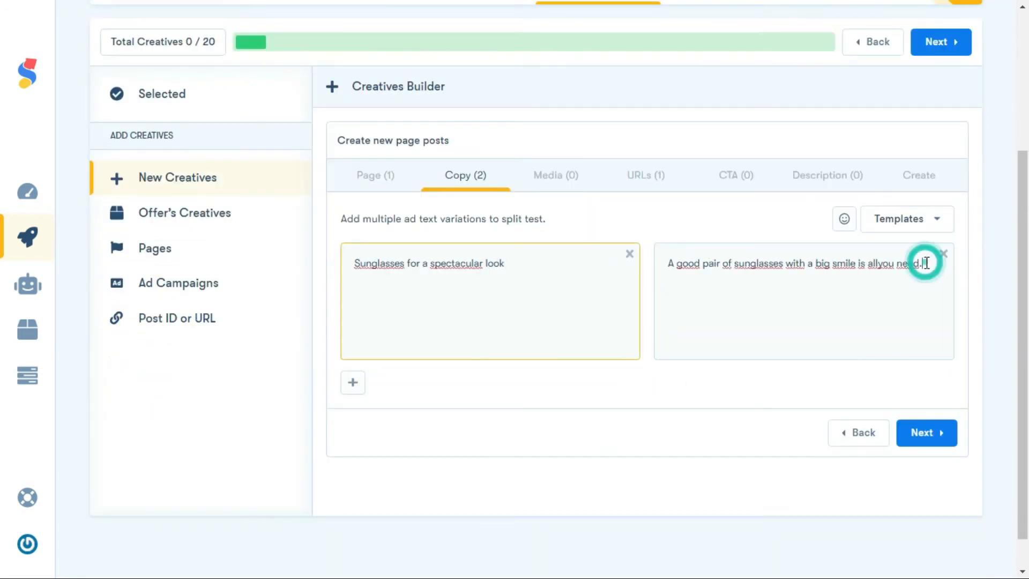
Select the images of the laughing woman and the dark-haired woman holding her sunglasses as media, and continue to the URLs
{"action": "left_click", "coordinate": [926, 433]}
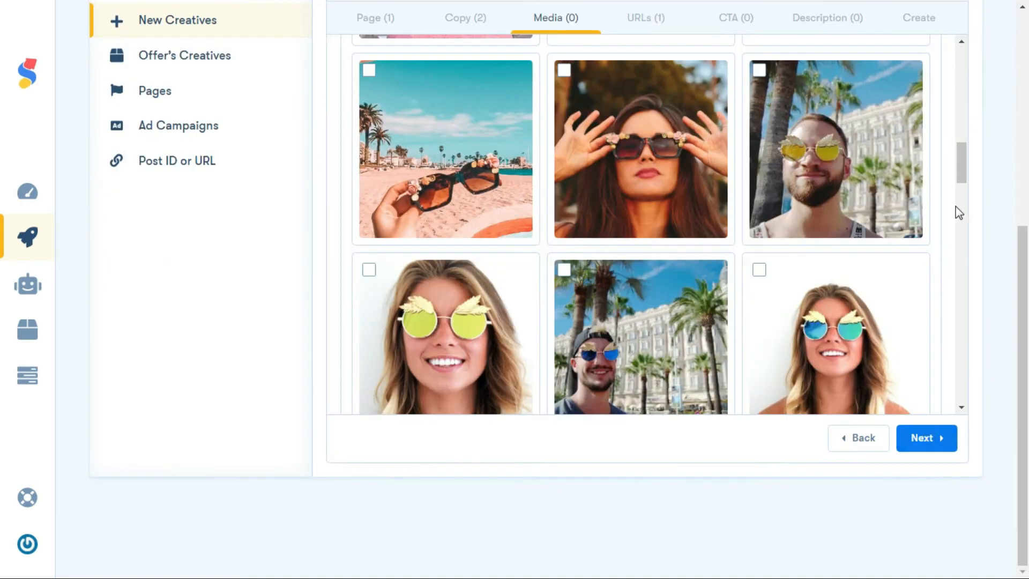
{"action": "mouse_move", "coordinate": [962, 162]}
{"action": "left_mouse_down"}
{"action": "mouse_move", "coordinate": [960, 92]}
{"action": "mouse_move", "coordinate": [960, 174]}
{"action": "left_mouse_up"}
{"action": "left_click", "coordinate": [759, 111]}
{"action": "left_click", "coordinate": [564, 58]}
{"action": "left_click", "coordinate": [916, 439]}
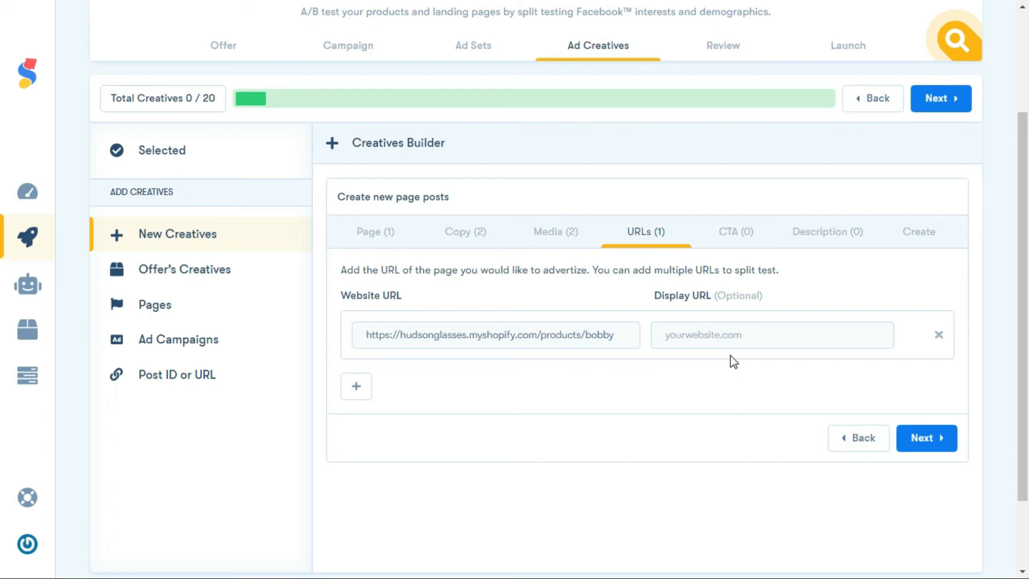
{"action": "left_click", "coordinate": [350, 394]}
{"action": "scroll", "coordinate": [349, 394], "scroll_direction": "down", "scroll_amount": 1}
{"action": "left_click", "coordinate": [936, 336]}
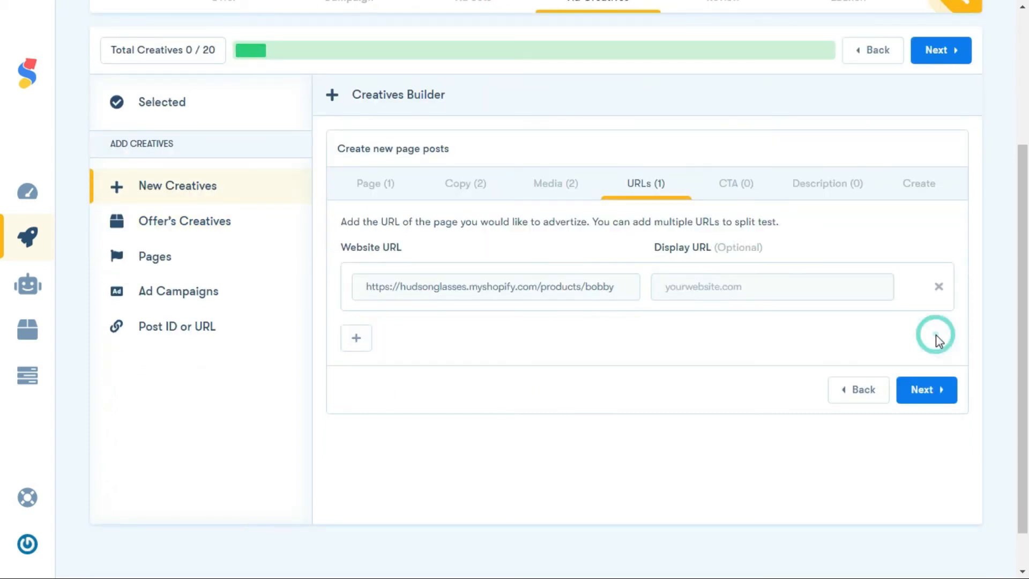
Keep the Bobby product URL, add a Shop Now call to action and continue to the descriptions
{"action": "left_click", "coordinate": [935, 390]}
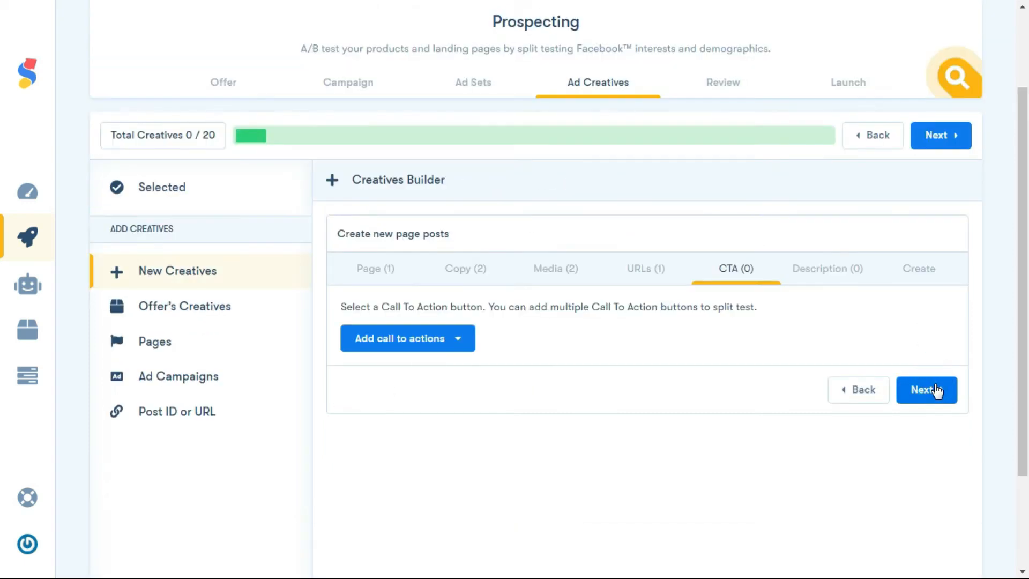
{"action": "left_click", "coordinate": [456, 338]}
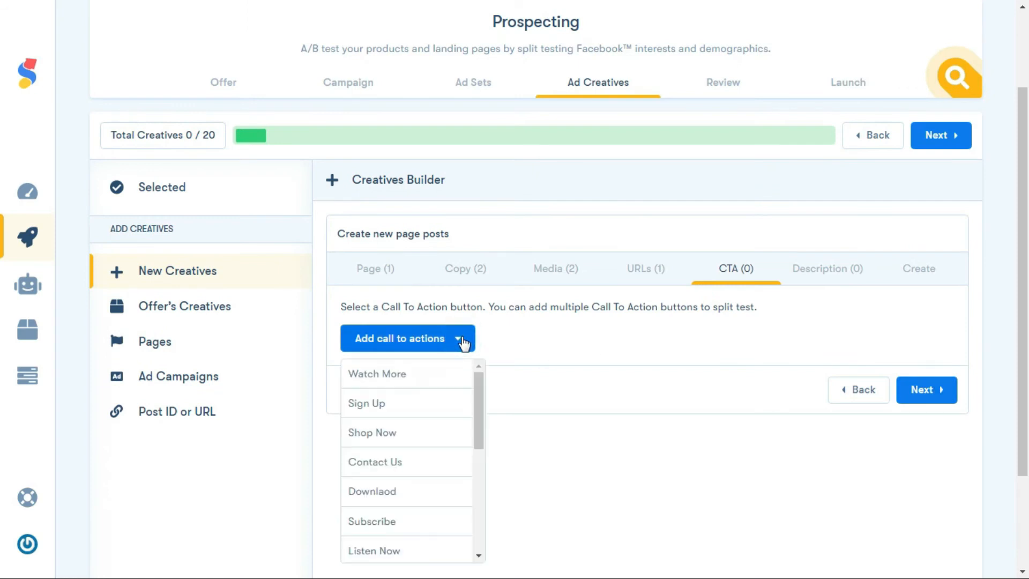
{"action": "left_click", "coordinate": [426, 432]}
{"action": "left_click_drag", "start_coordinate": [561, 423], "coordinate": [564, 395]}
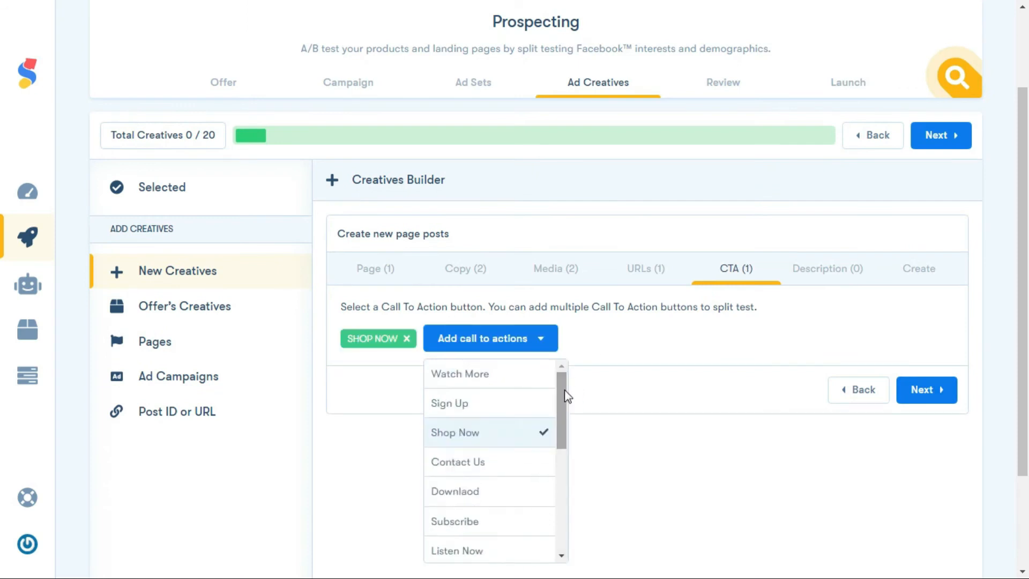
{"action": "left_click", "coordinate": [921, 390]}
Add the headline "How about putting on a new pair of glasses!" with the description "Transform your simple look and stand out from the crowd."
{"action": "left_click", "coordinate": [352, 339]}
{"action": "type", "text": "How about putting on a new pair of glasses!"}
{"action": "left_click", "coordinate": [404, 381]}
{"action": "type", "text": "Transform "}
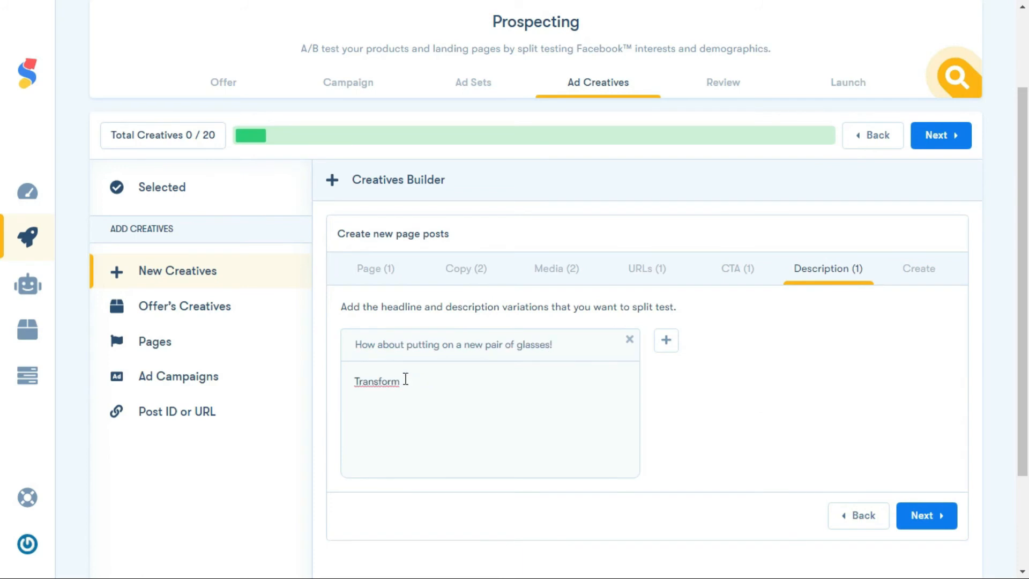
{"action": "type", "text": "your simple look and stand out from the crowd."}
Add a second headline "Feel like a real Boss!" with the description "Put on the right sunglasses and conquer the world!" and generate the creatives
{"action": "left_click", "coordinate": [666, 340]}
{"action": "type", "text": "Feel like a real Boss!"}
{"action": "left_click", "coordinate": [710, 381]}
{"action": "type", "text": "Put o"}
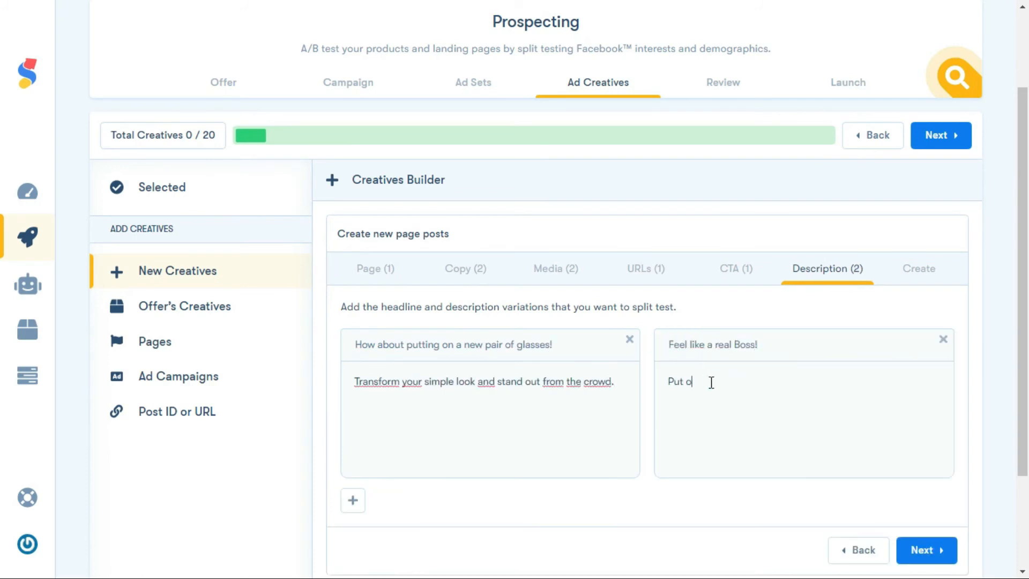
{"action": "type", "text": "n the right sunglasses and conquer the world!"}
{"action": "left_click", "coordinate": [923, 550]}
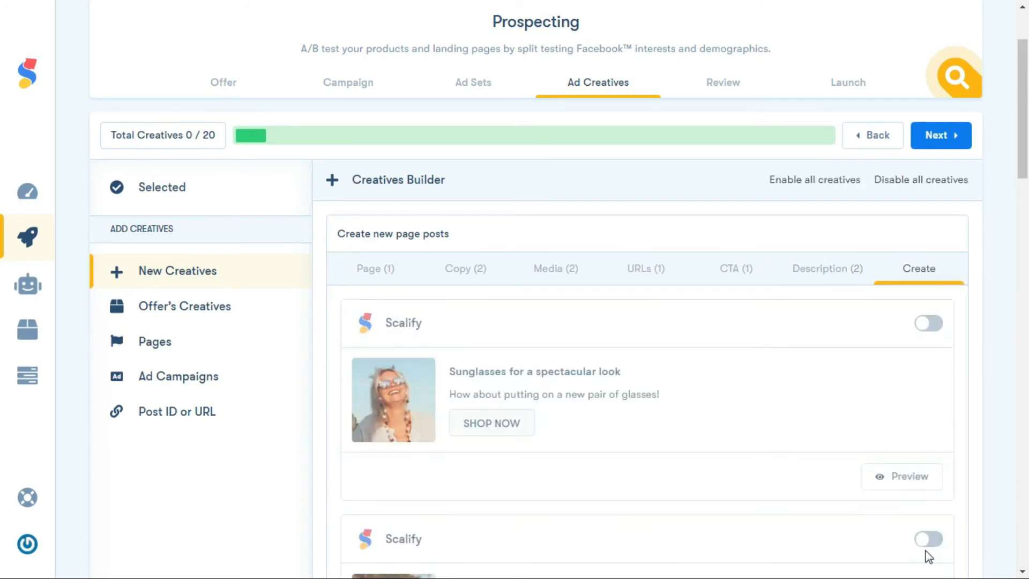
Preview the first generated Scalify post in the desktop layout and close the preview
{"action": "mouse_move", "coordinate": [1022, 173]}
{"action": "left_mouse_down"}
{"action": "mouse_move", "coordinate": [1024, 528]}
{"action": "mouse_move", "coordinate": [1026, 182]}
{"action": "left_mouse_up"}
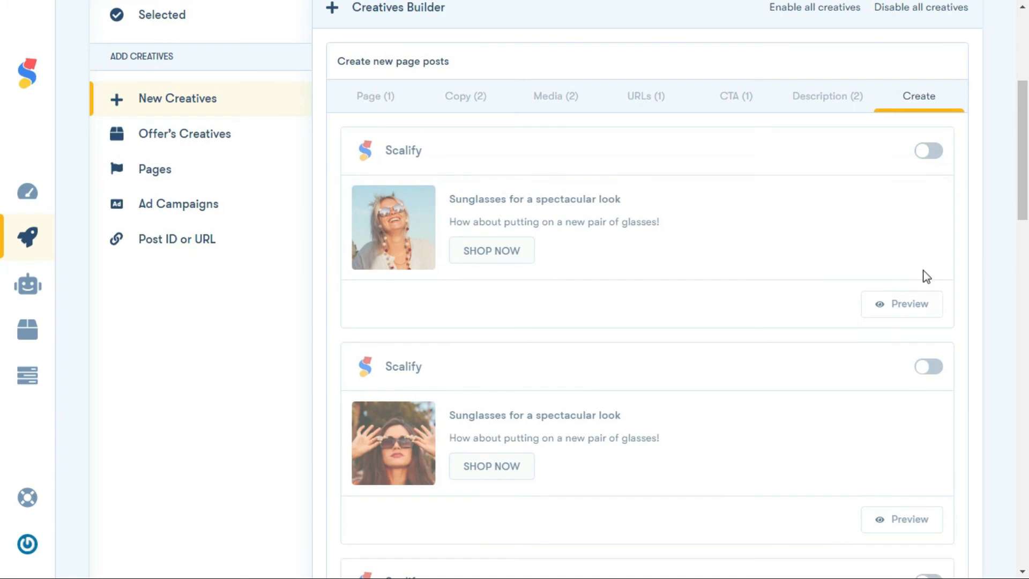
{"action": "left_click", "coordinate": [910, 305]}
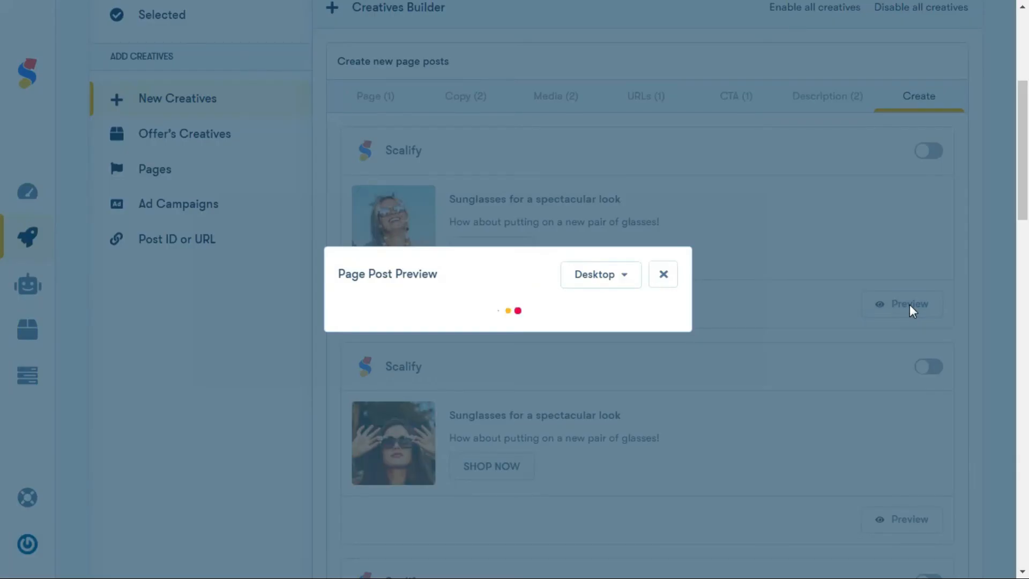
{"action": "left_click_drag", "start_coordinate": [673, 313], "coordinate": [680, 293]}
{"action": "left_click", "coordinate": [667, 82]}
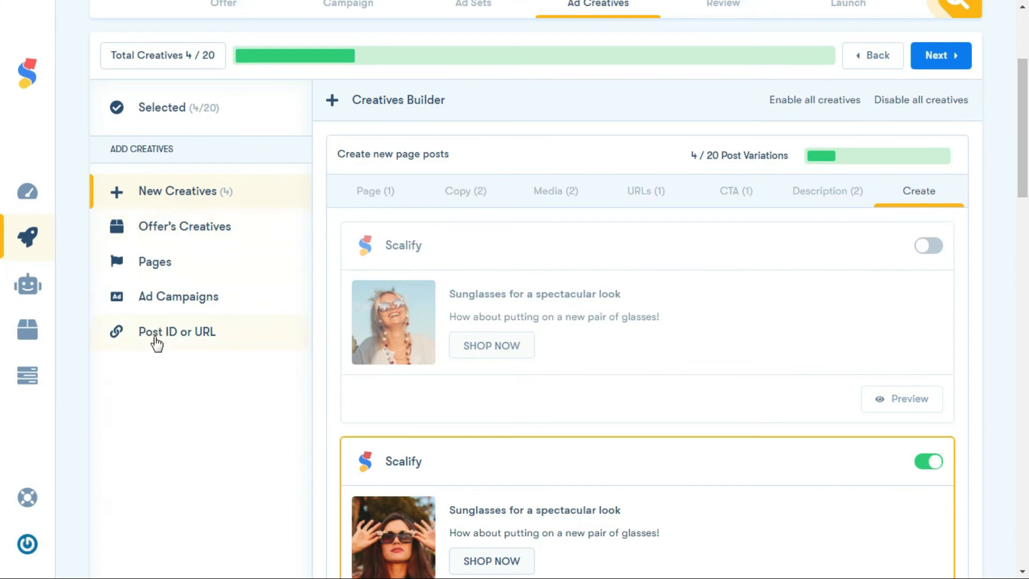
Enable four of the generated post creatives and continue to the campaign review
{"action": "left_click", "coordinate": [932, 180]}
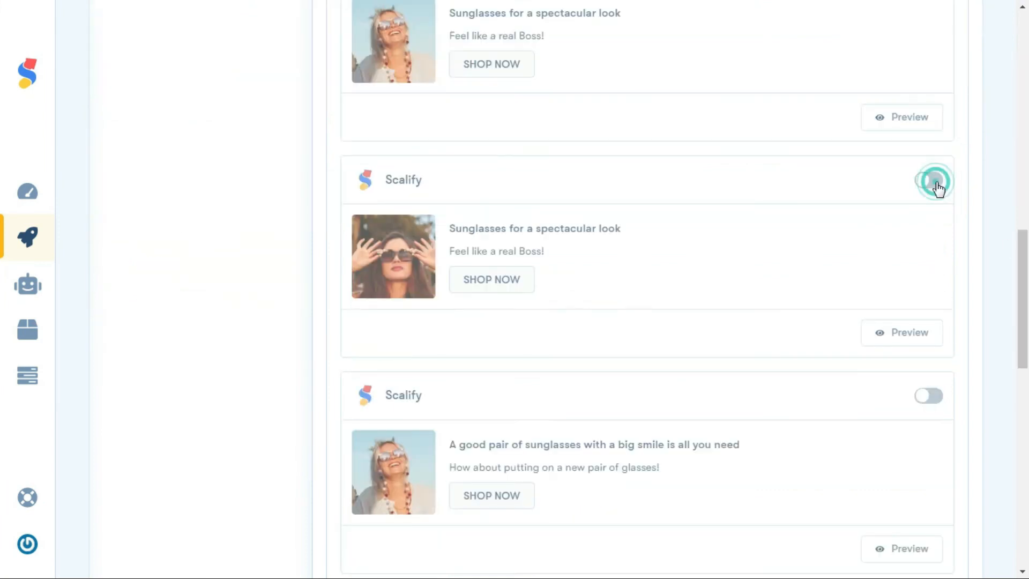
{"action": "scroll", "coordinate": [934, 134], "scroll_direction": "down", "scroll_amount": 5}
{"action": "left_click", "coordinate": [932, 95]}
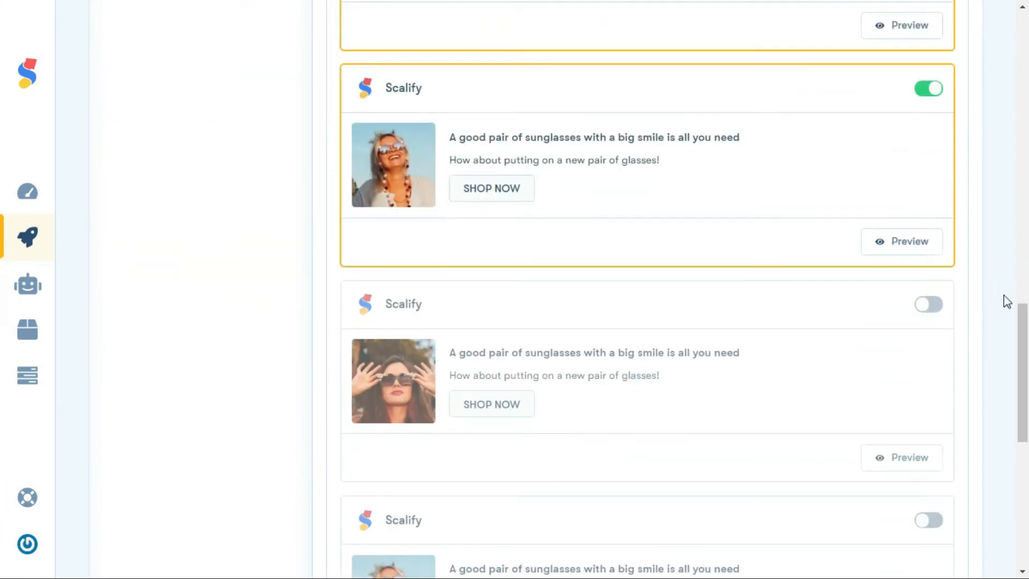
{"action": "scroll", "coordinate": [1007, 322], "scroll_direction": "down", "scroll_amount": 3}
{"action": "left_click", "coordinate": [931, 366]}
{"action": "scroll", "coordinate": [2, 335], "scroll_direction": "up", "scroll_amount": 10}
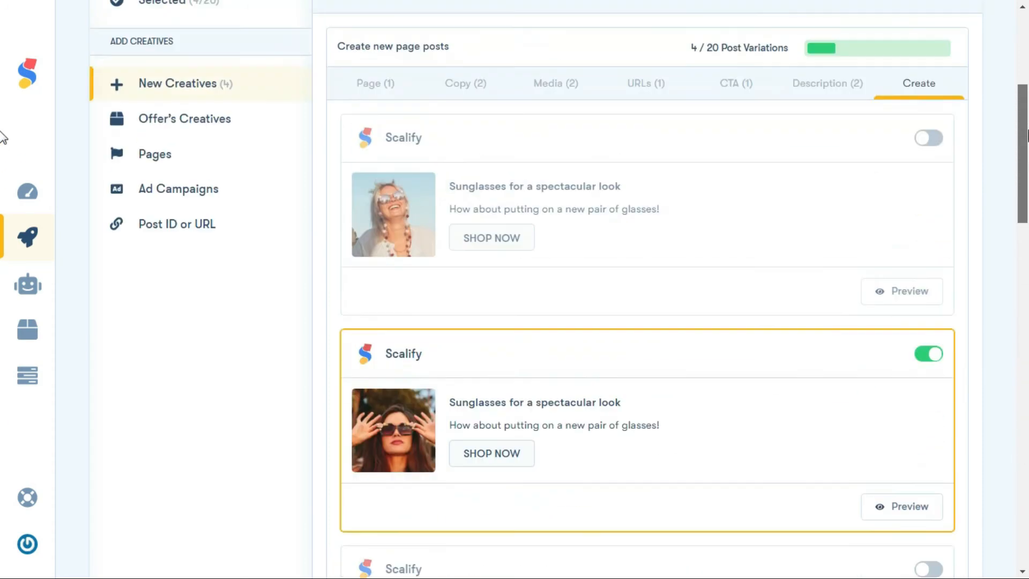
{"action": "left_click", "coordinate": [938, 94]}
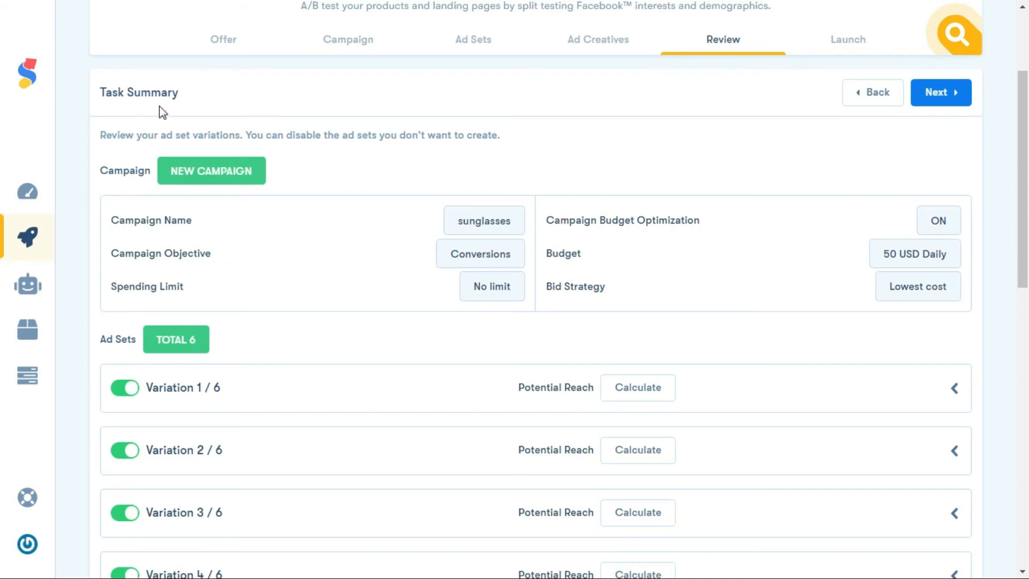
Look over the task summary, continue to the launch settings and choose the structure with all ads inside each ad set
{"action": "left_click_drag", "start_coordinate": [1022, 137], "coordinate": [1026, 111]}
{"action": "left_click", "coordinate": [952, 144]}
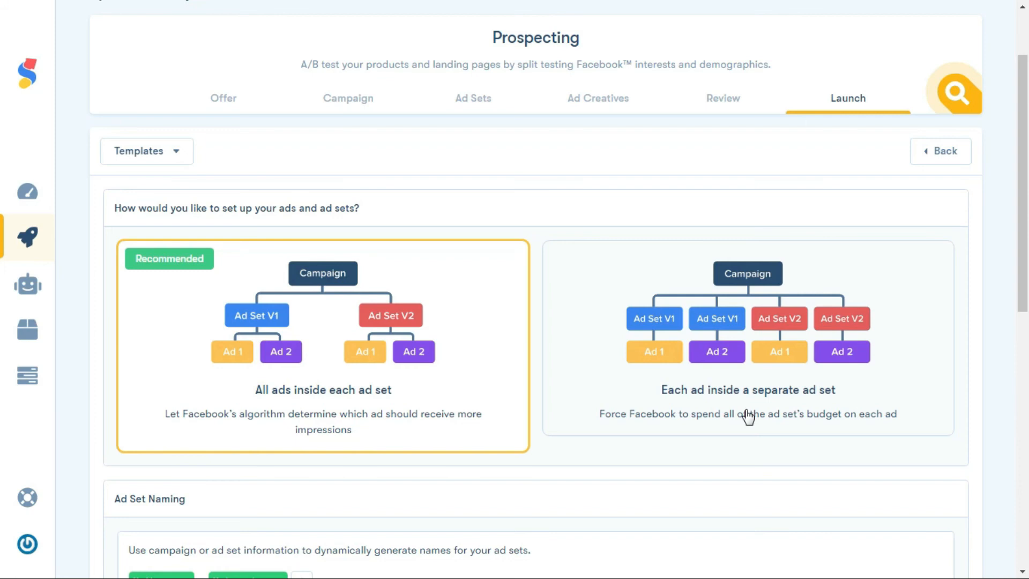
{"action": "left_click", "coordinate": [373, 356]}
Examine the ad set naming, spacing character, Google Analytics UTM tags and campaign enabling options
{"action": "left_click_drag", "start_coordinate": [1021, 260], "coordinate": [1023, 391]}
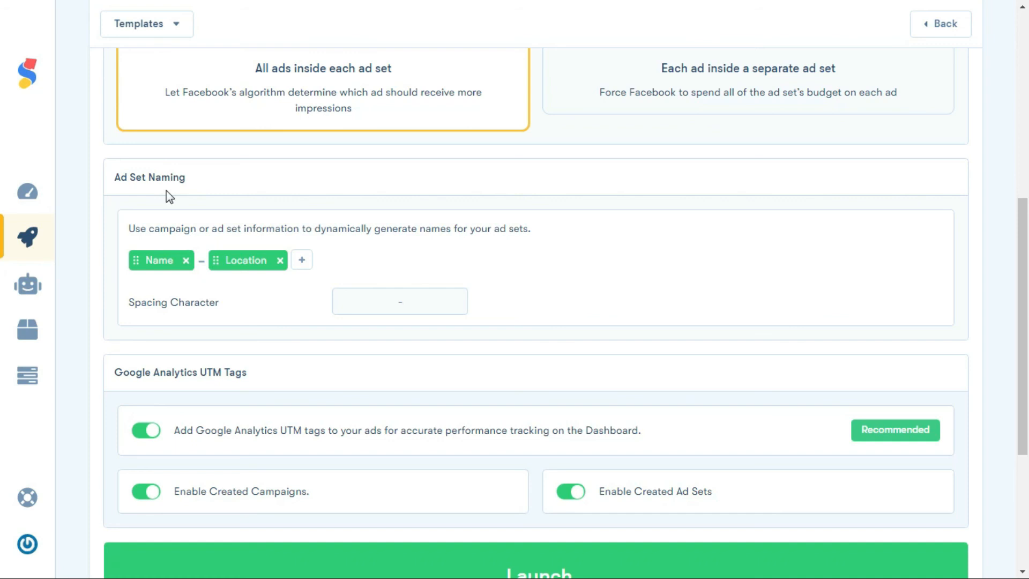
{"action": "left_click", "coordinate": [416, 300]}
{"action": "left_click_drag", "start_coordinate": [1018, 338], "coordinate": [1018, 397]}
{"action": "left_click", "coordinate": [196, 269]}
{"action": "left_click", "coordinate": [148, 312]}
{"action": "left_click", "coordinate": [152, 316]}
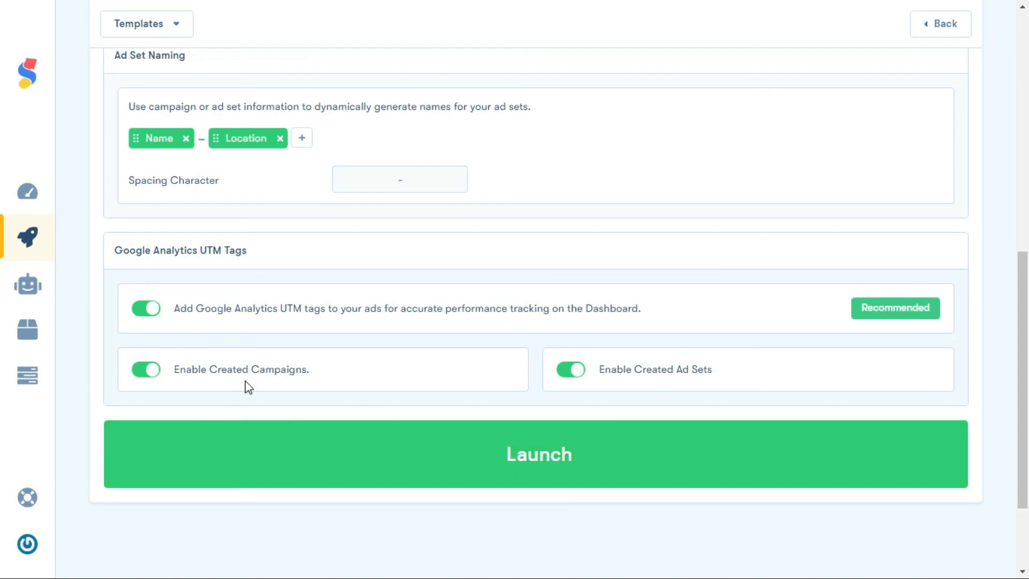
{"action": "left_click", "coordinate": [143, 370]}
{"action": "left_click", "coordinate": [143, 371]}
Launch the campaign and look over the progress of its campaign, creative, ad set and ad creation
{"action": "left_click", "coordinate": [531, 445]}
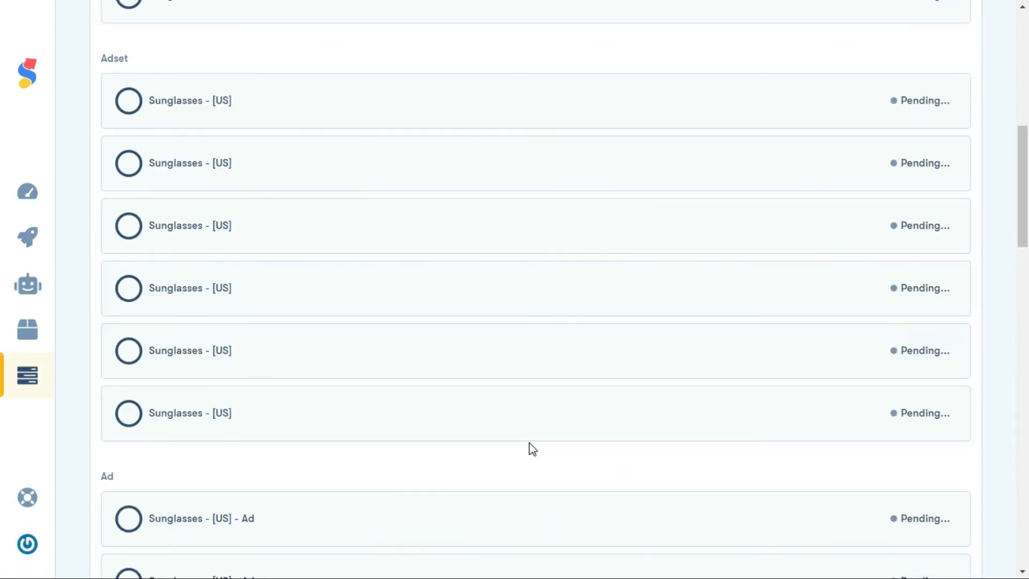
{"action": "left_click_drag", "start_coordinate": [1022, 176], "coordinate": [1024, 35]}
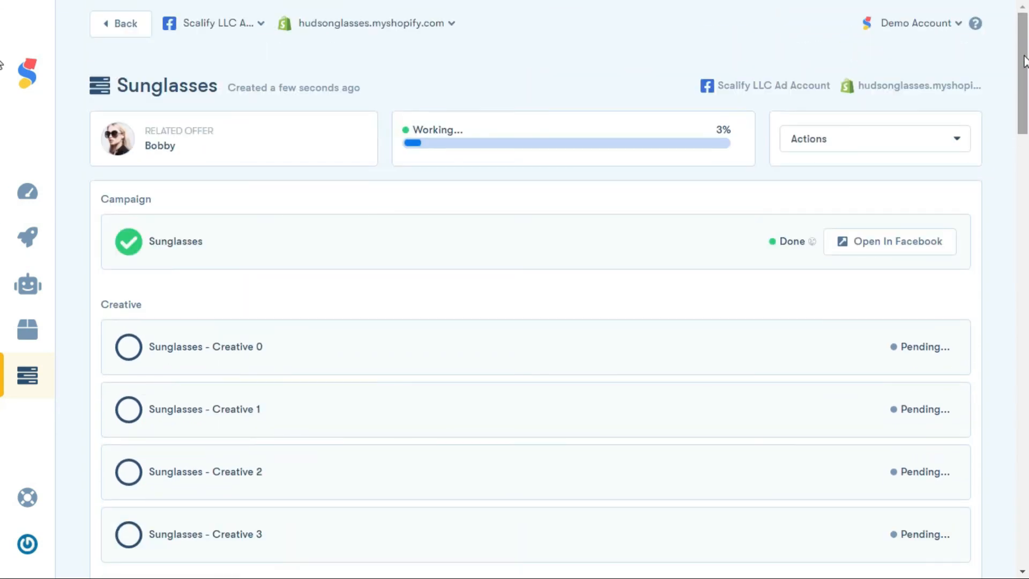
{"action": "mouse_move", "coordinate": [1023, 60]}
{"action": "left_mouse_down"}
{"action": "mouse_move", "coordinate": [1023, 487]}
{"action": "mouse_move", "coordinate": [1025, 75]}
{"action": "left_mouse_up"}
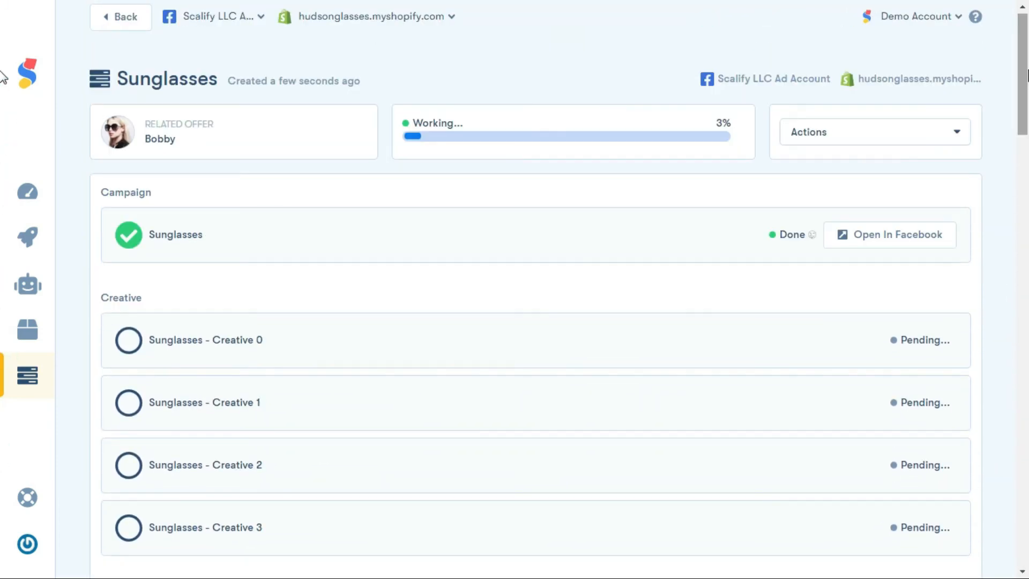